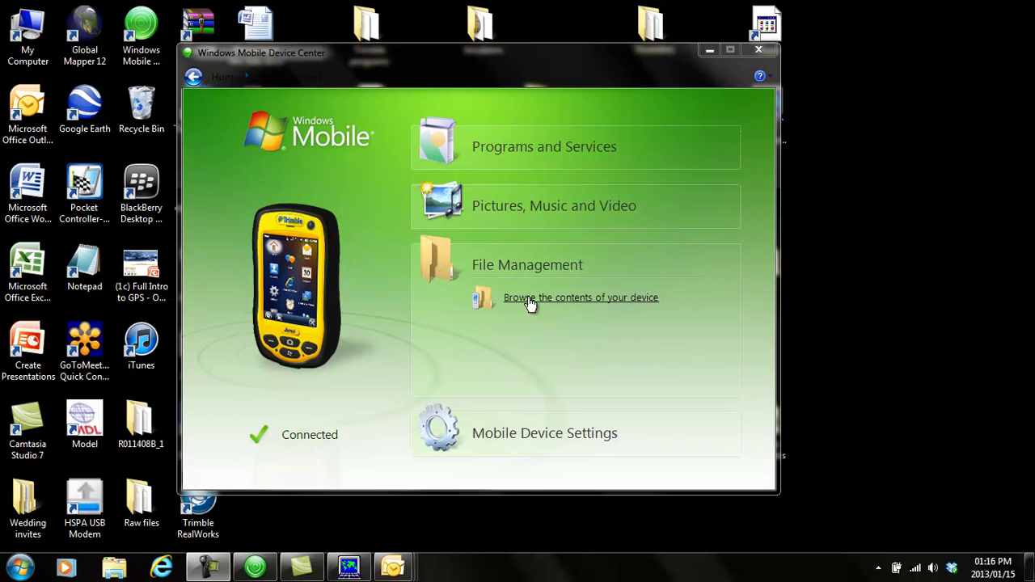
Step: Browse the Trimble Juno 3D from the root drive to \My Documents\TerraSync
left_click(530, 299)
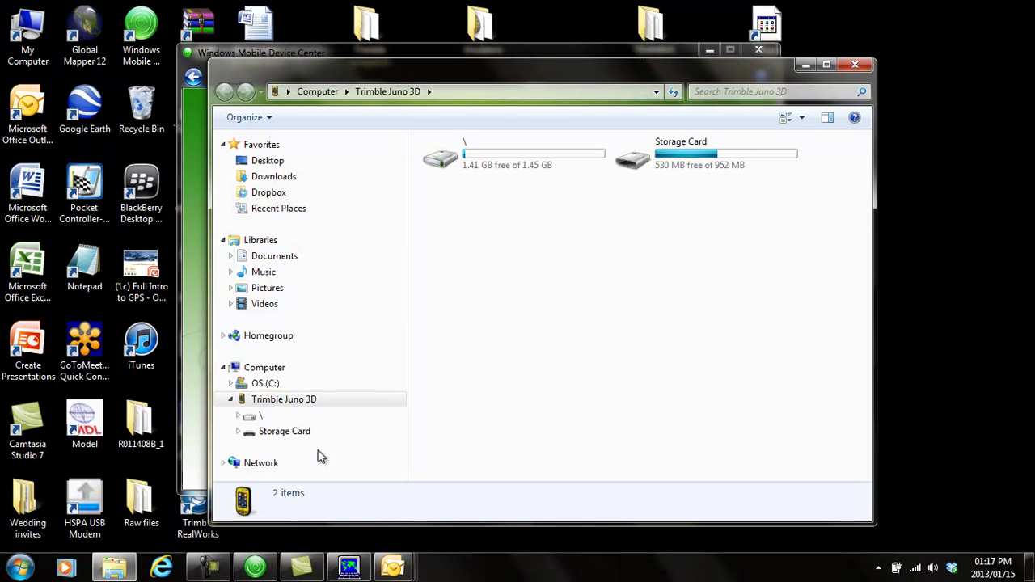
left_click(275, 402)
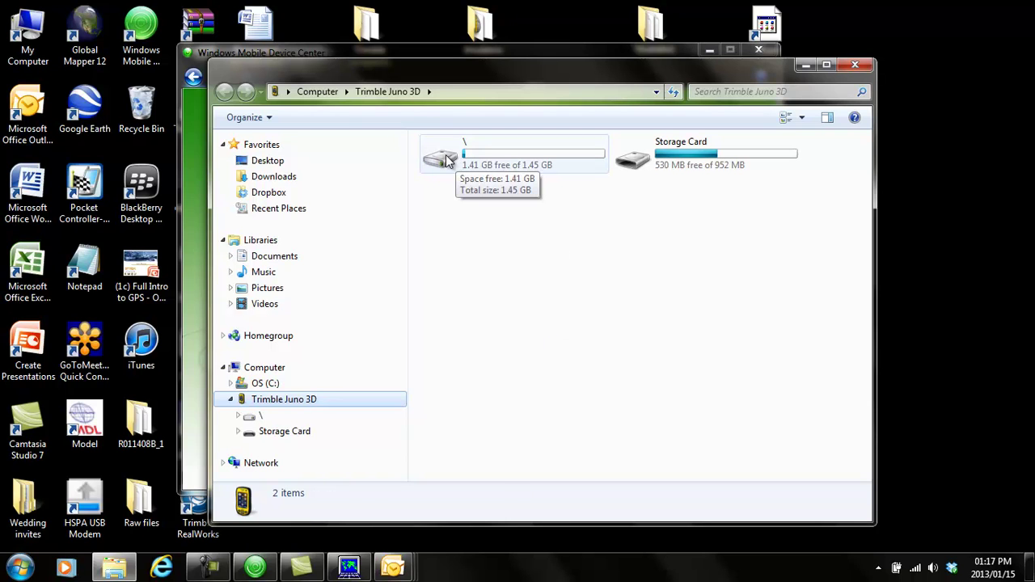
double_click(446, 155)
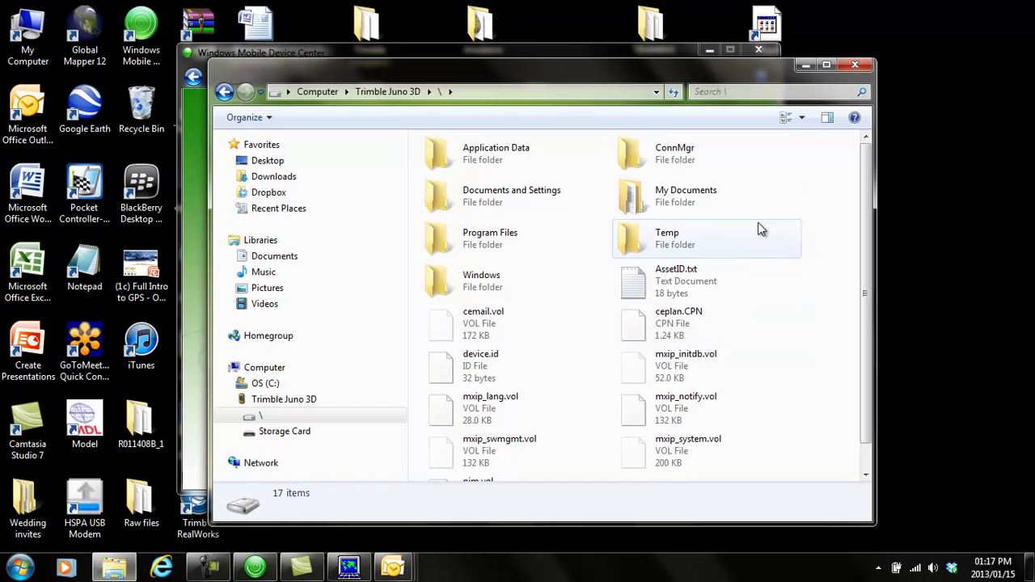
double_click(678, 207)
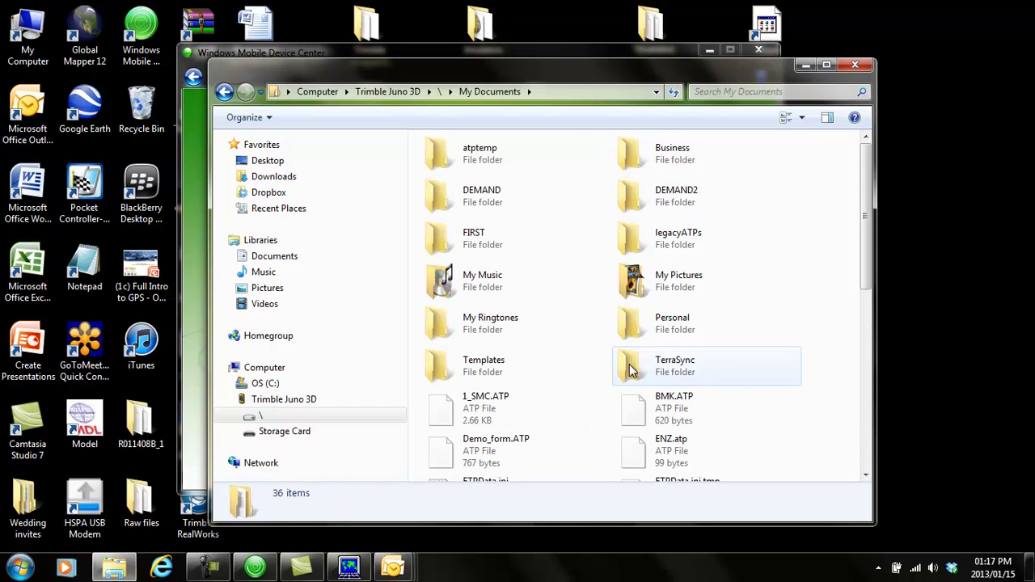
double_click(671, 369)
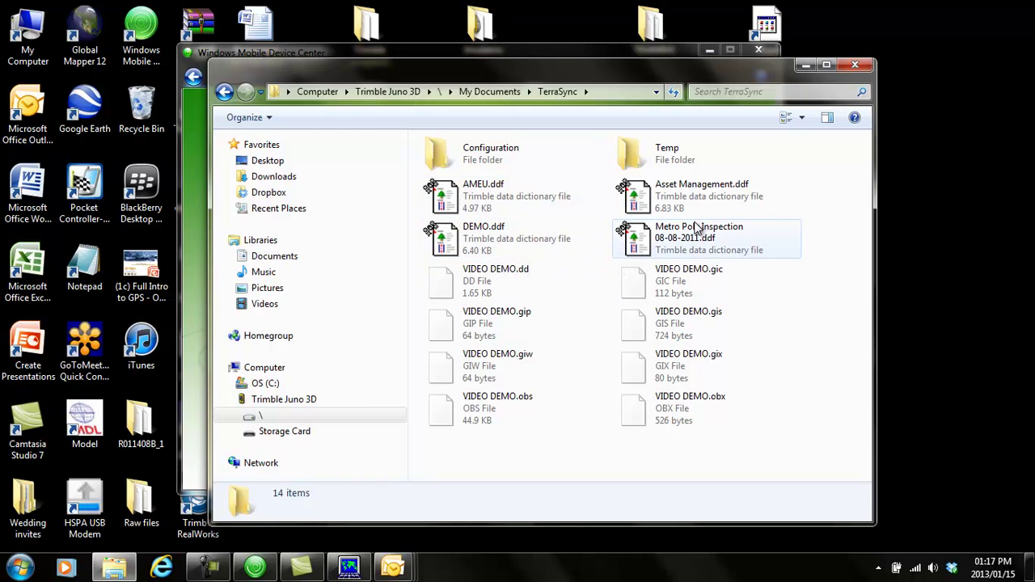
mouse_move(496, 281)
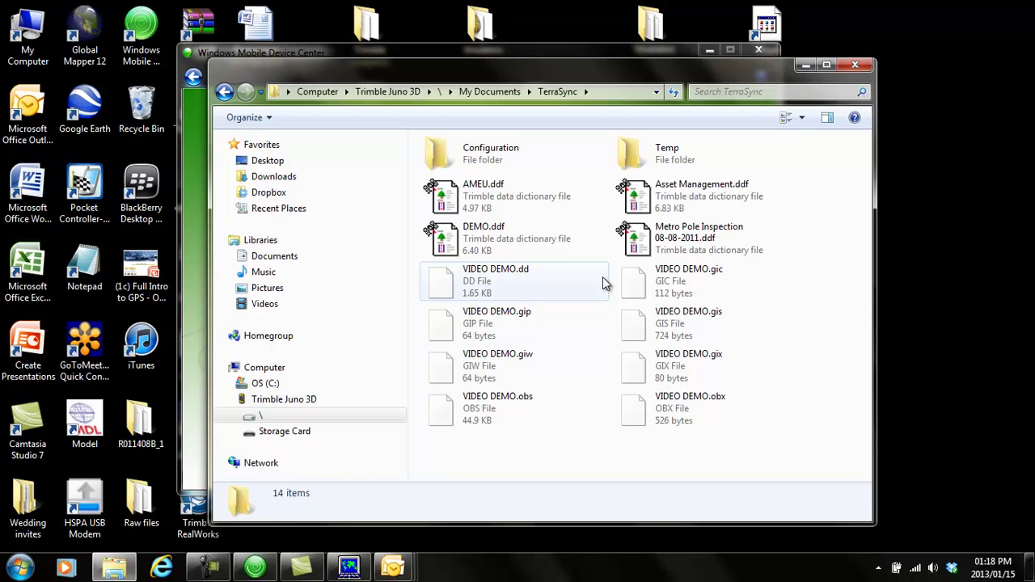
mouse_move(603, 283)
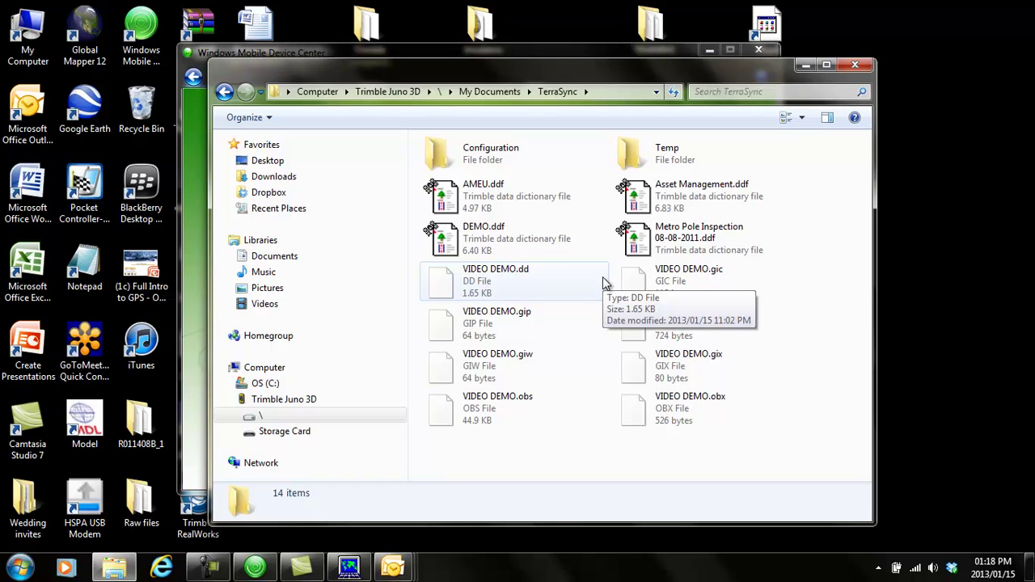
Step: Copy the eight handheld files from VIDEO DEMO.dd through VIDEO DEMO.obx
left_click(476, 280)
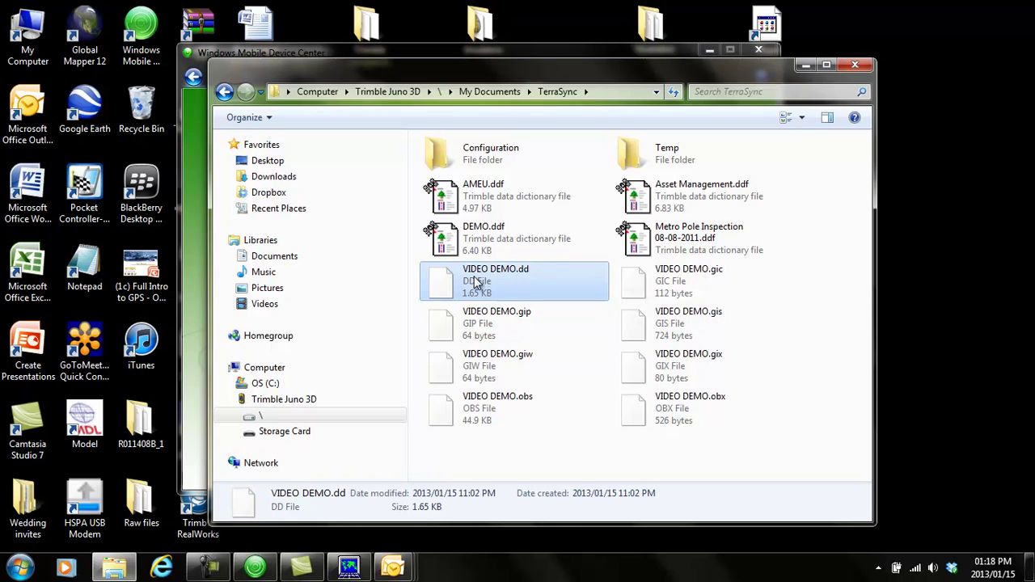
left_click(669, 407, "shift")
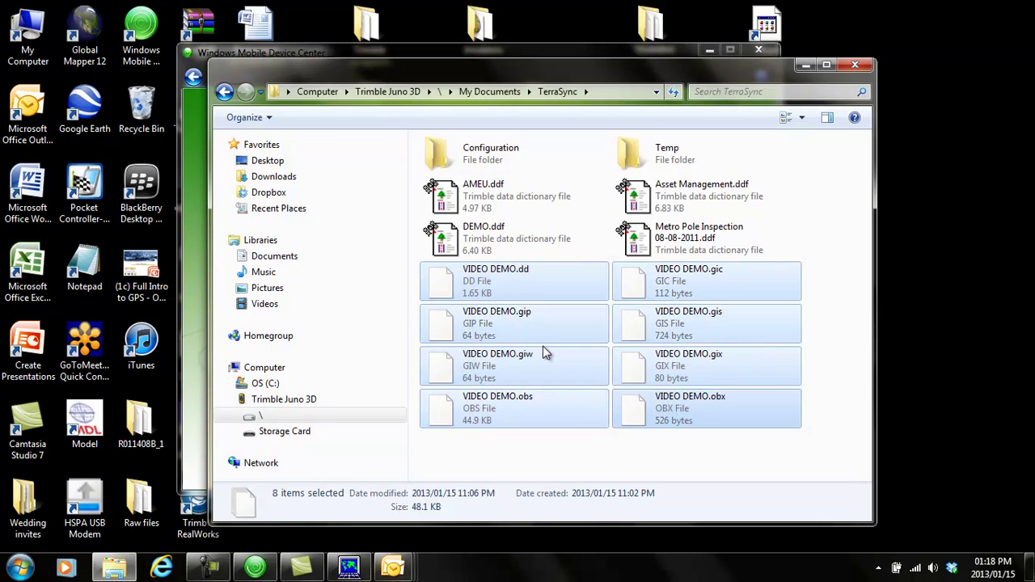
right_click(479, 288)
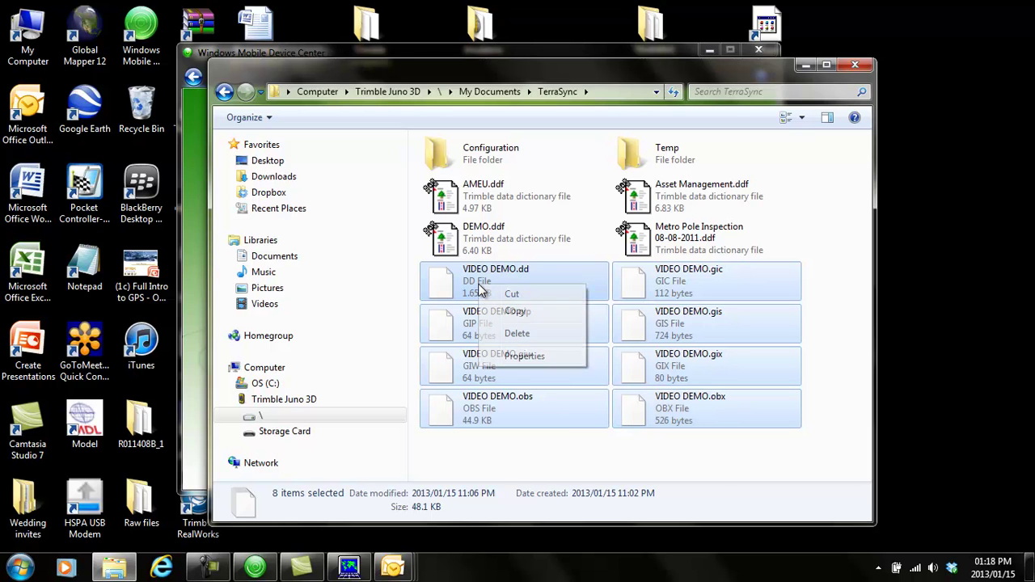
left_click(524, 314)
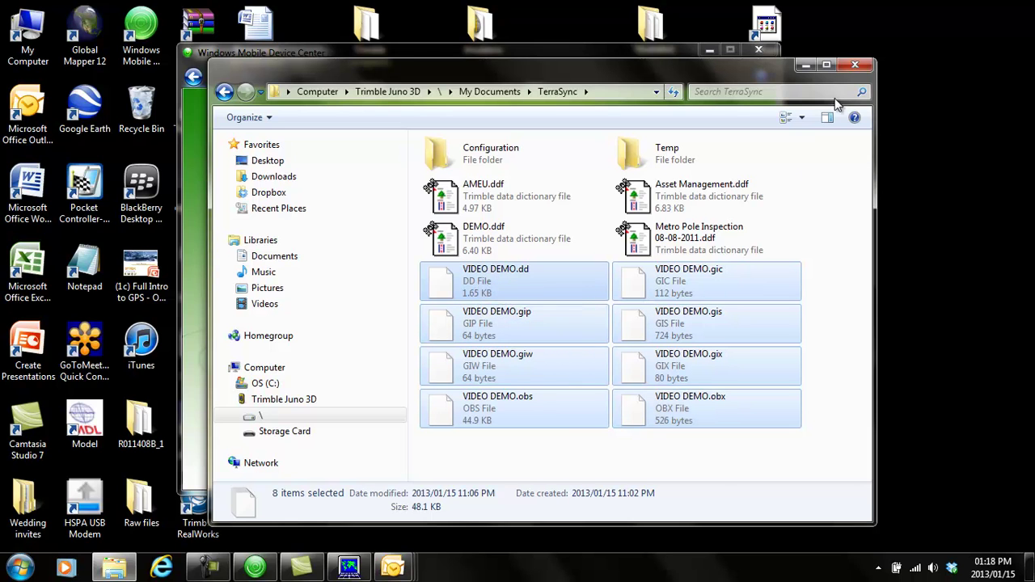
Step: Paste the copied VIDEO DEMO files into the empty GIS folder on the desktop
left_click(805, 64)
left_click(711, 48)
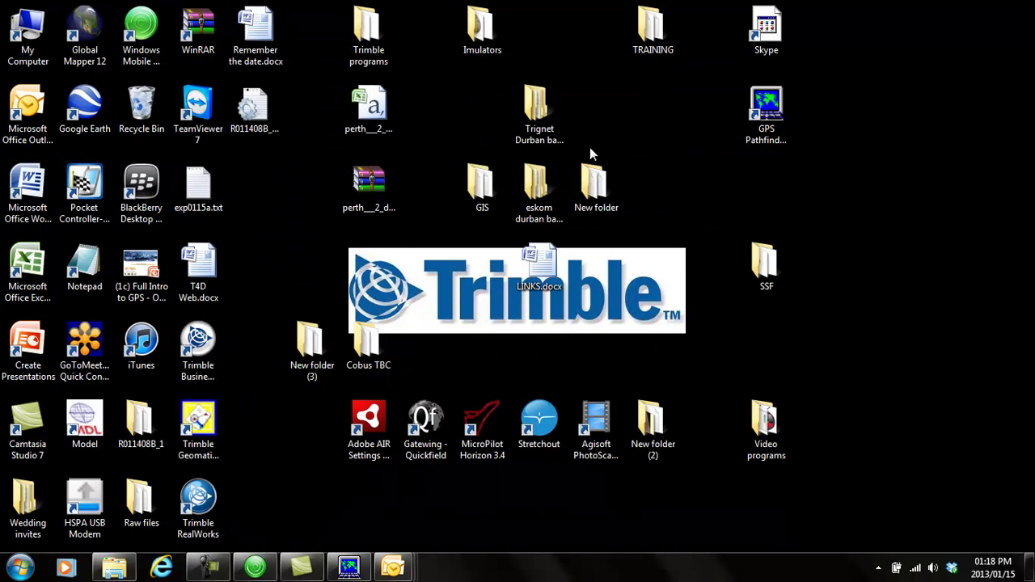
double_click(478, 186)
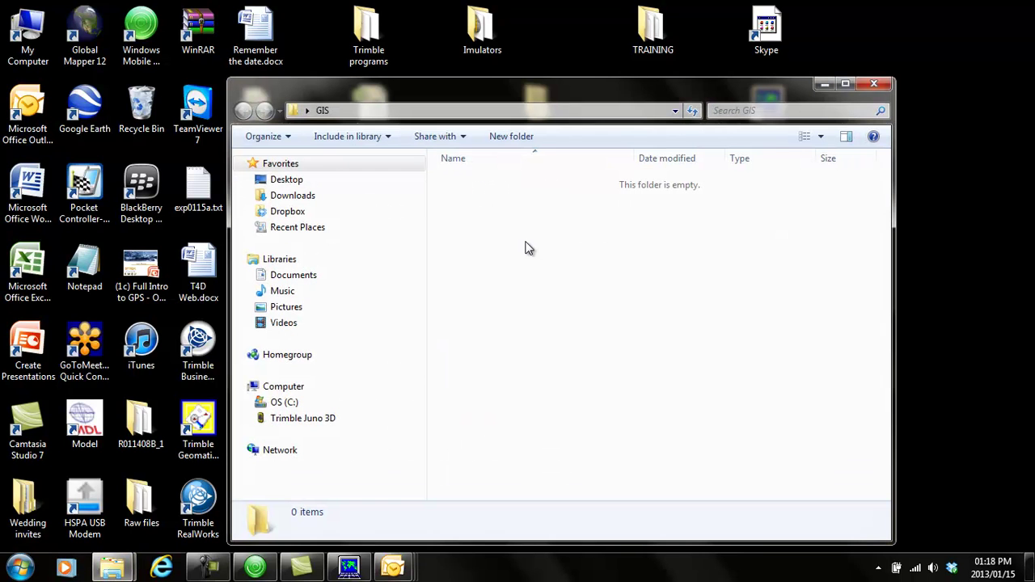
right_click(527, 247)
left_click(569, 347)
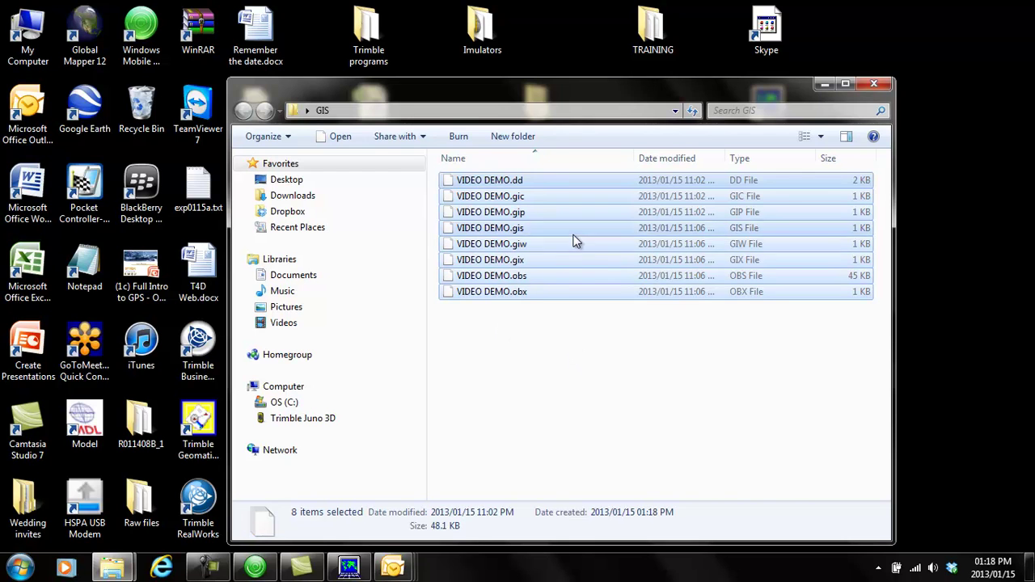
left_click(565, 373)
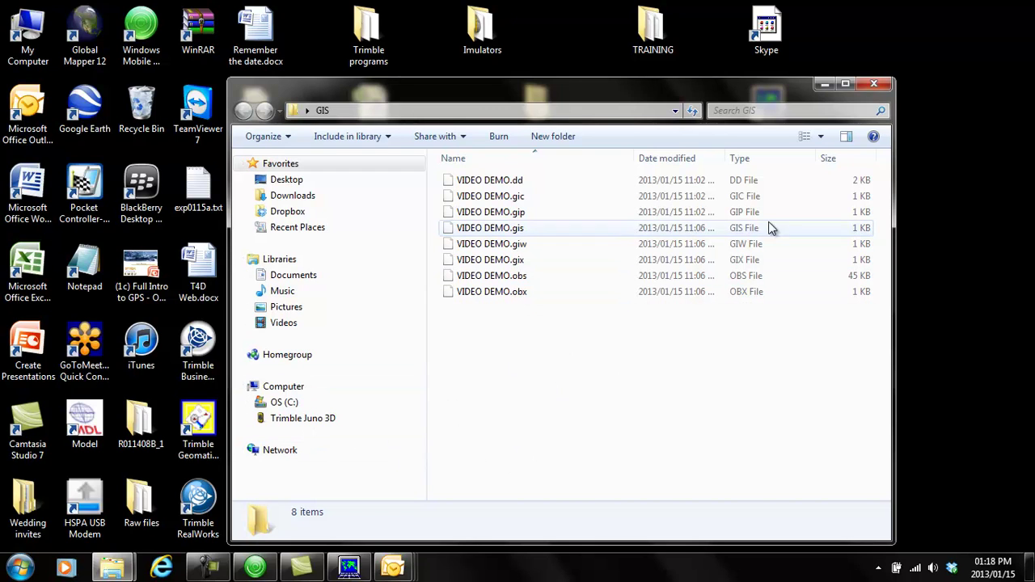
left_click(823, 85)
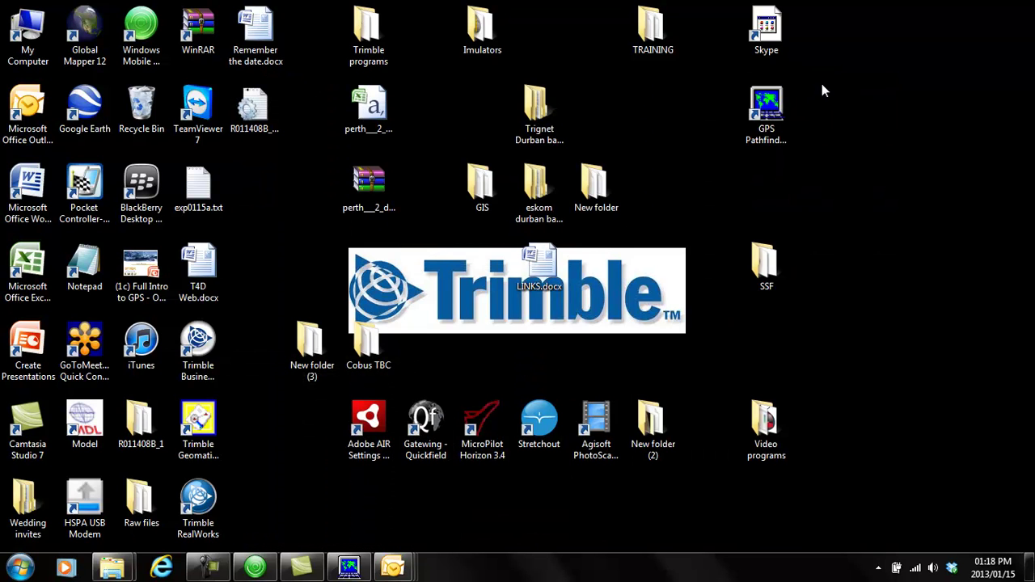
Step: Use Utilities > Data Transfer to disconnect the handheld, then show the Devices list
left_click(349, 569)
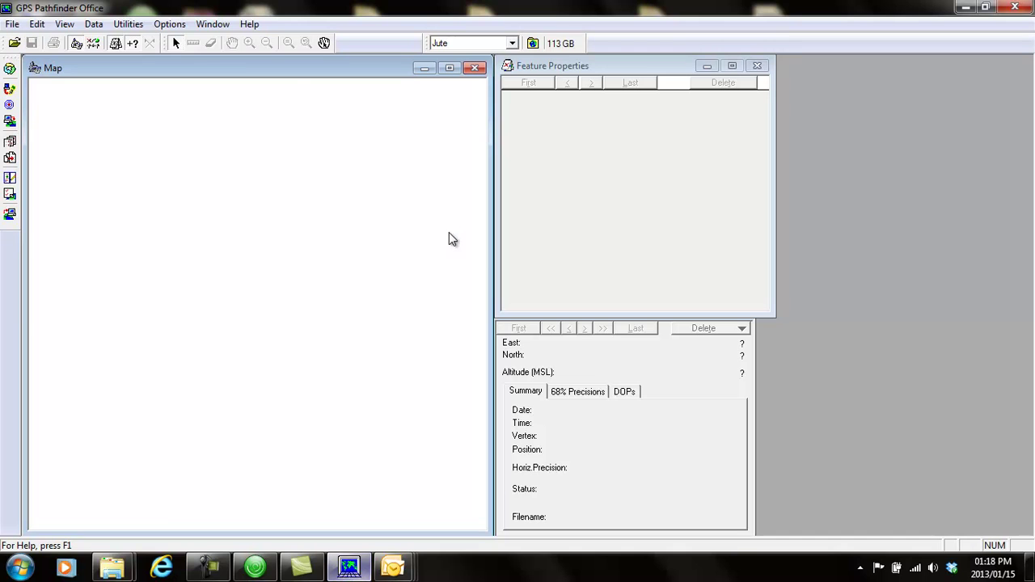
left_click(131, 26)
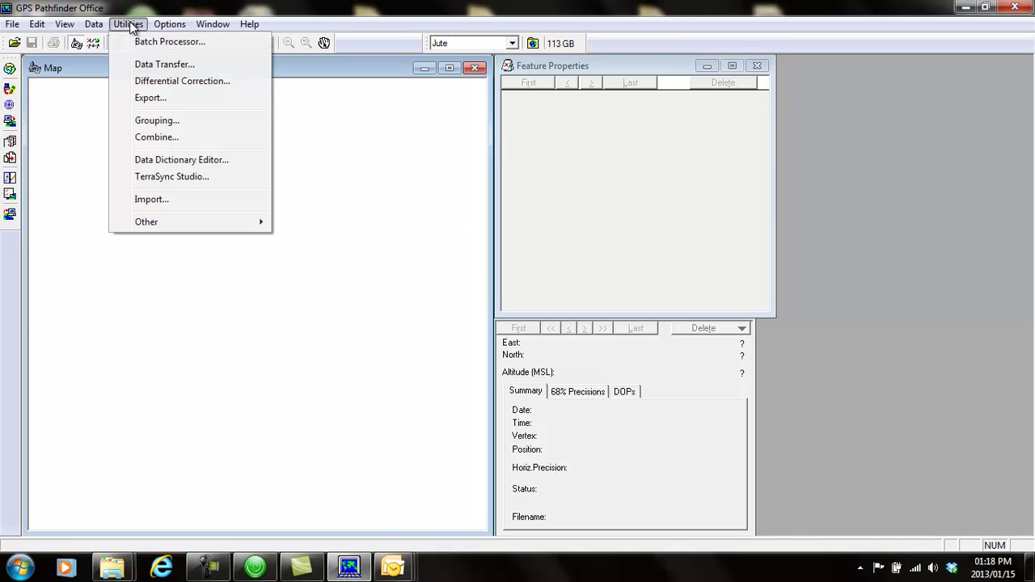
left_click(169, 64)
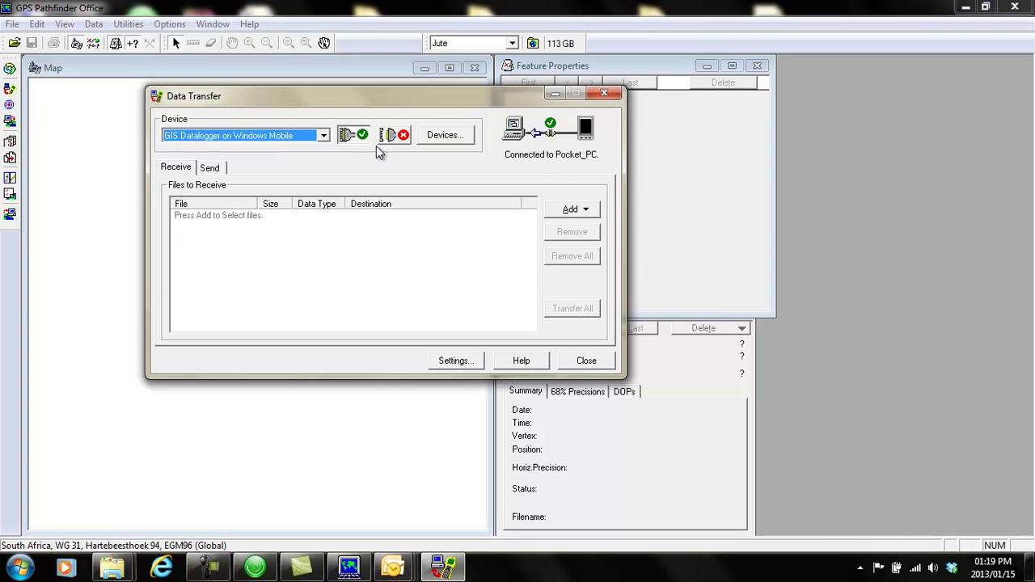
left_click(394, 139)
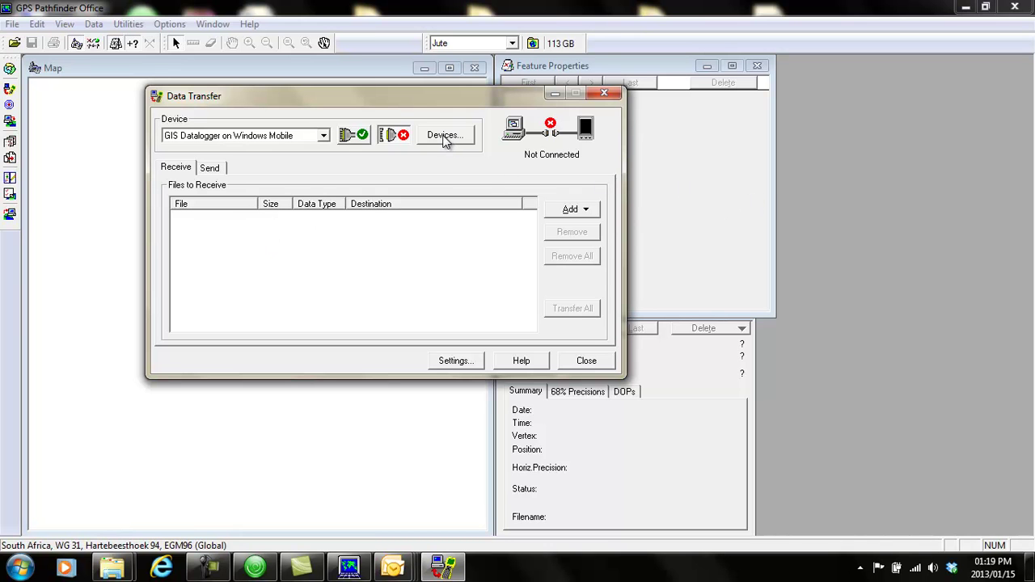
left_click(445, 136)
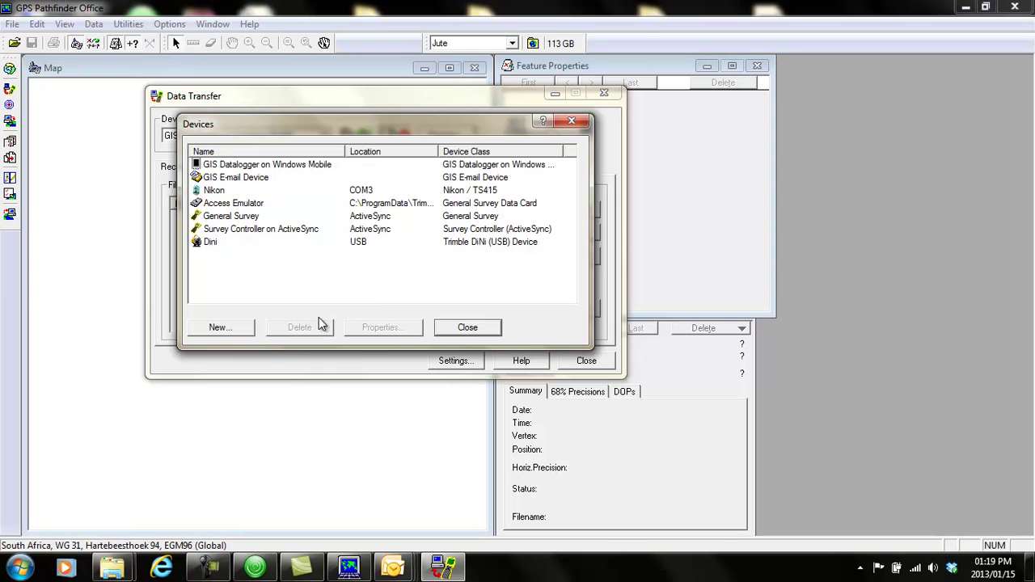
Step: Start a new device of the GIS Folder type
left_click(217, 328)
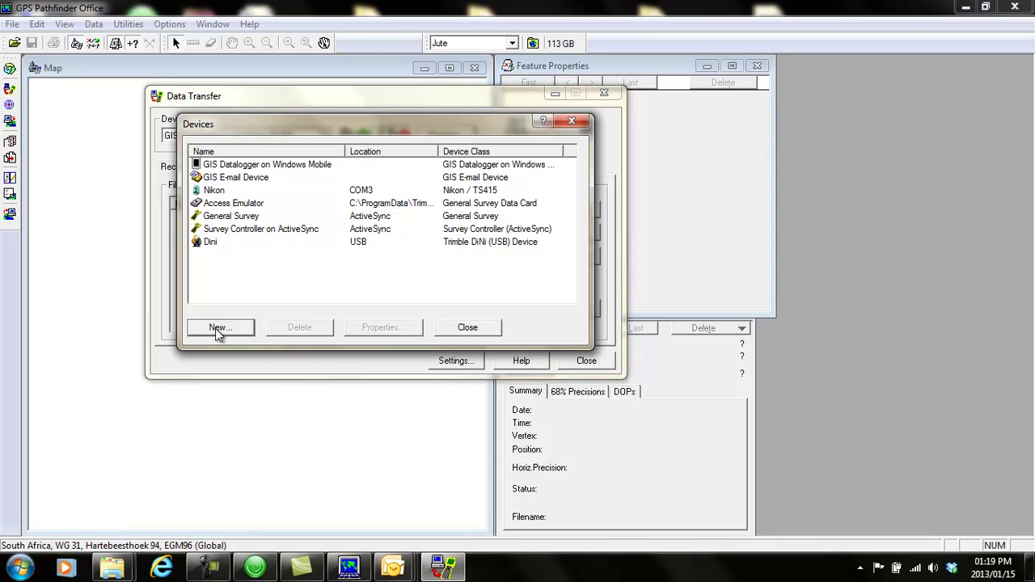
left_click(492, 279)
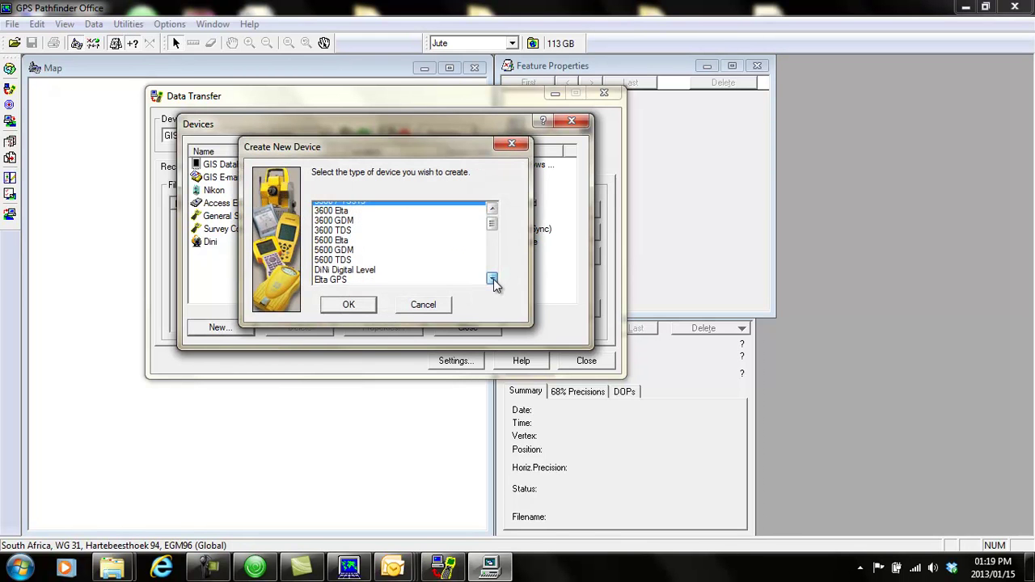
left_click(492, 279)
left_click(492, 279)
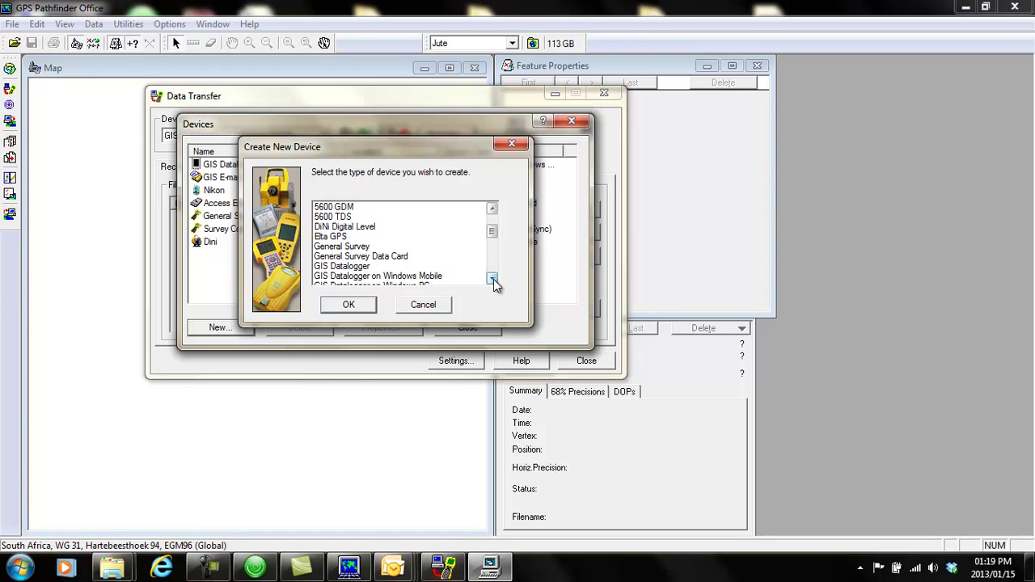
left_click(492, 279)
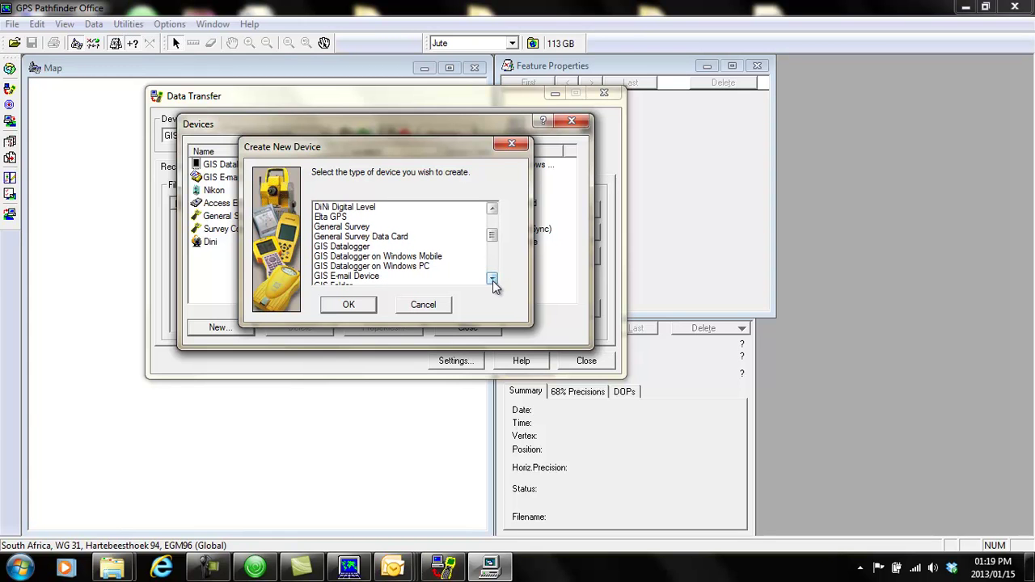
left_click(492, 280)
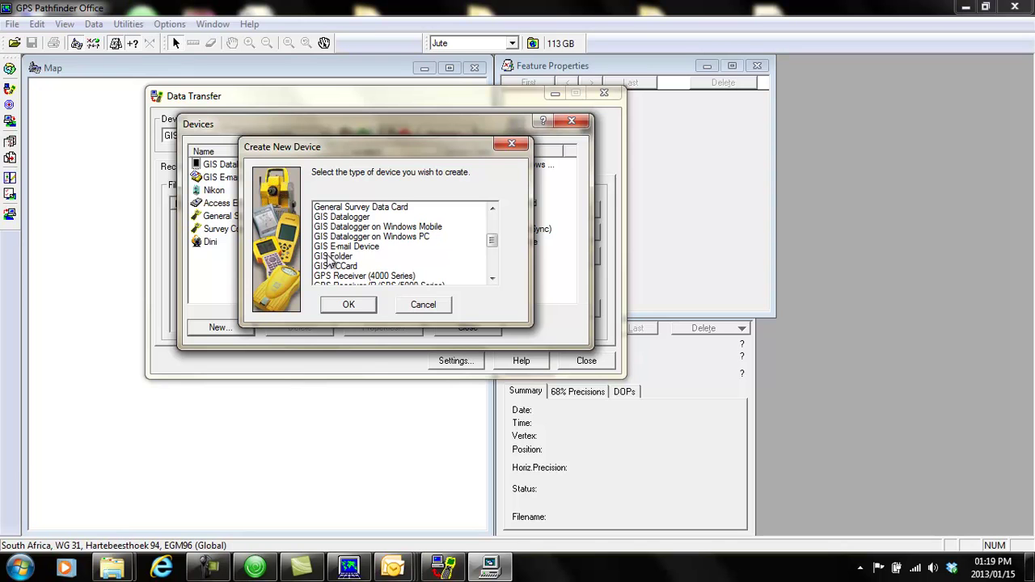
left_click(331, 257)
left_click(353, 307)
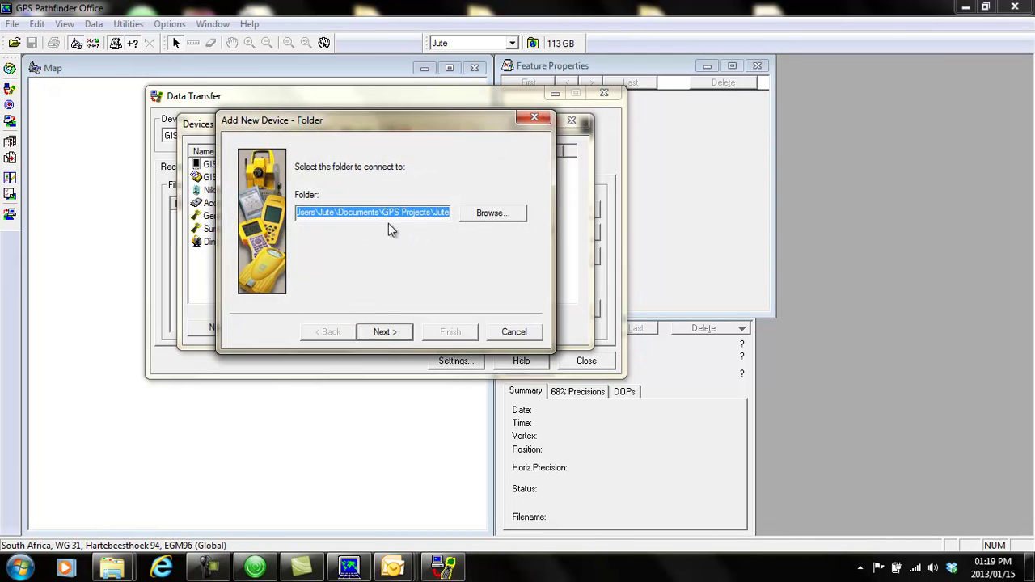
Step: Point the new device at the GIS folder on the desktop
left_click(487, 214)
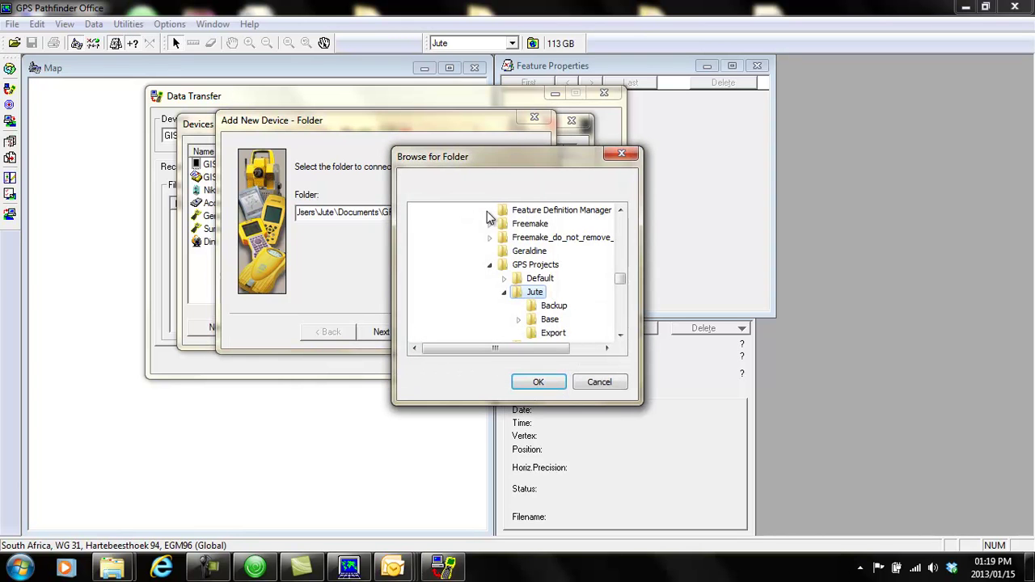
left_click(505, 292)
left_click_drag(619, 279, 620, 203)
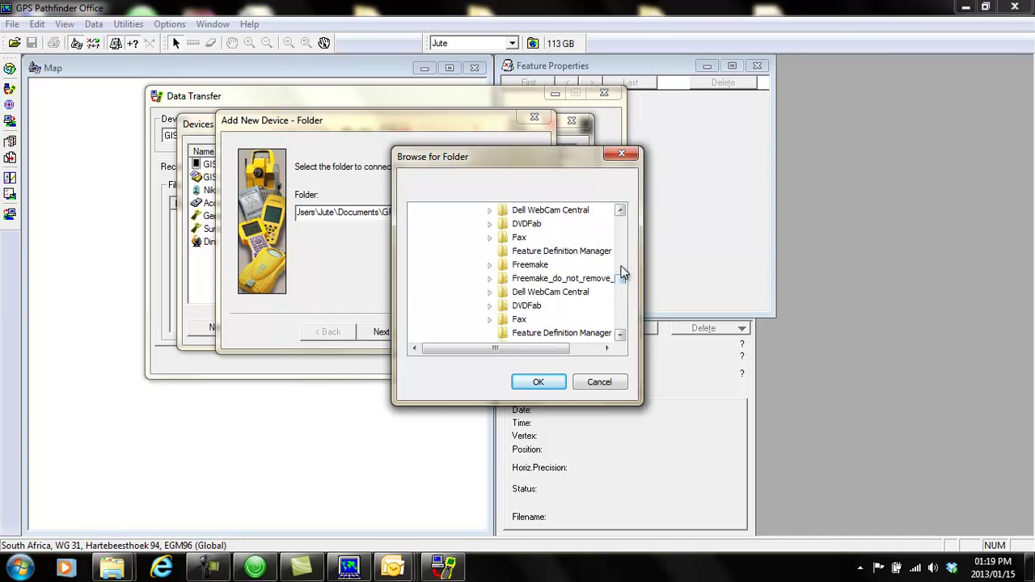
left_click(418, 278)
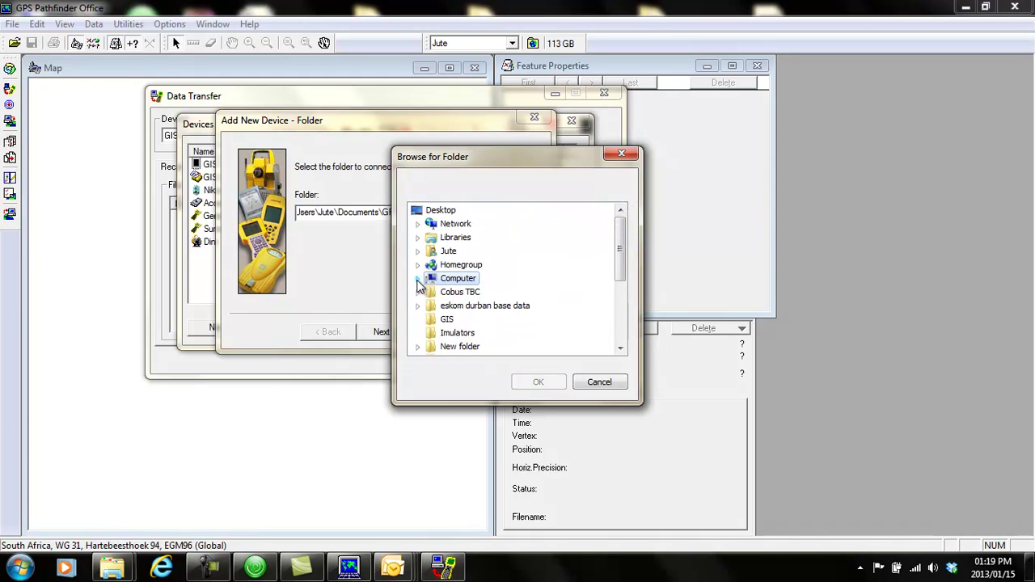
left_click(437, 322)
left_click(536, 384)
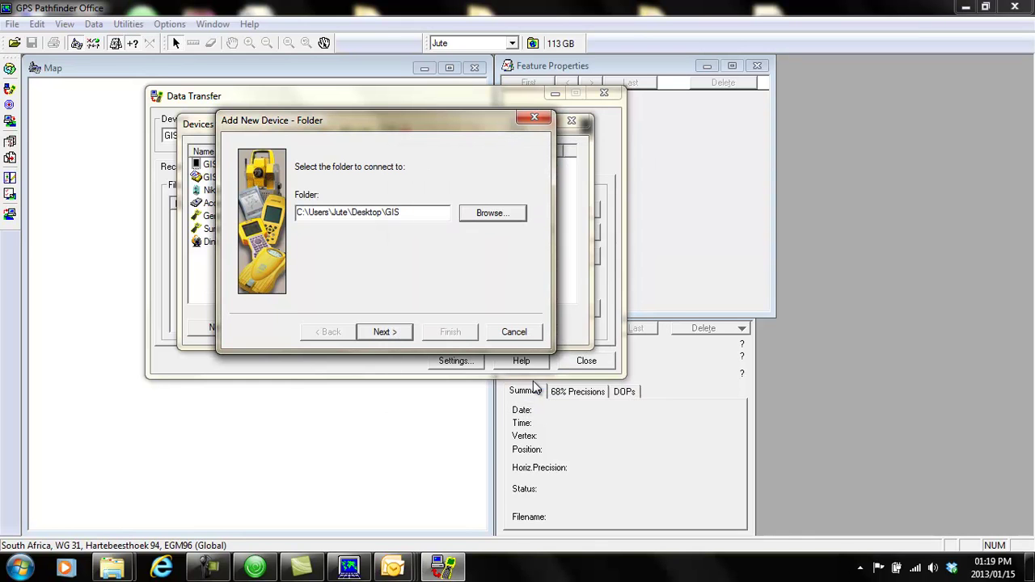
Step: Set the device's file type to TerraSync
left_click(391, 335)
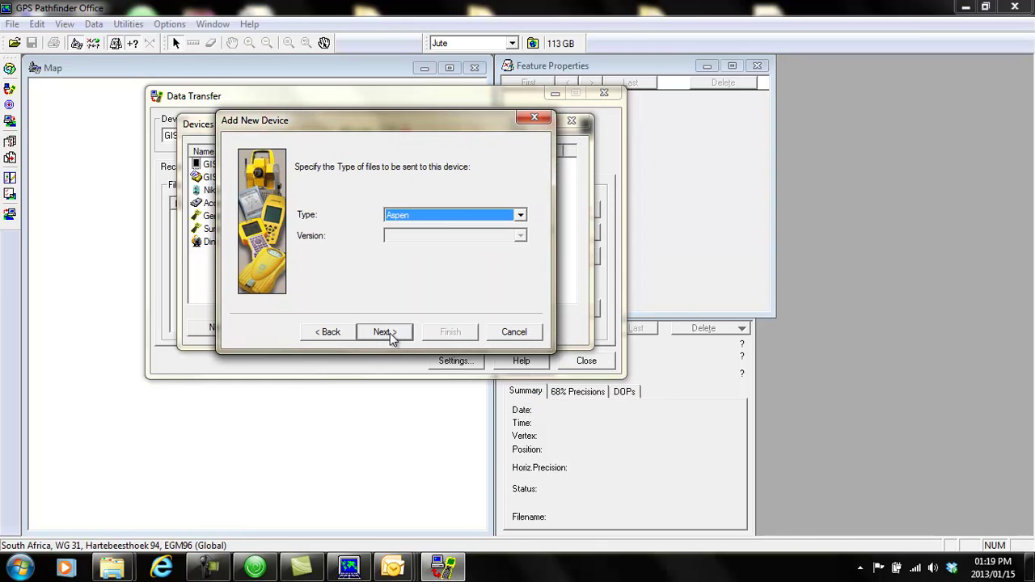
left_click(521, 215)
left_click(429, 250)
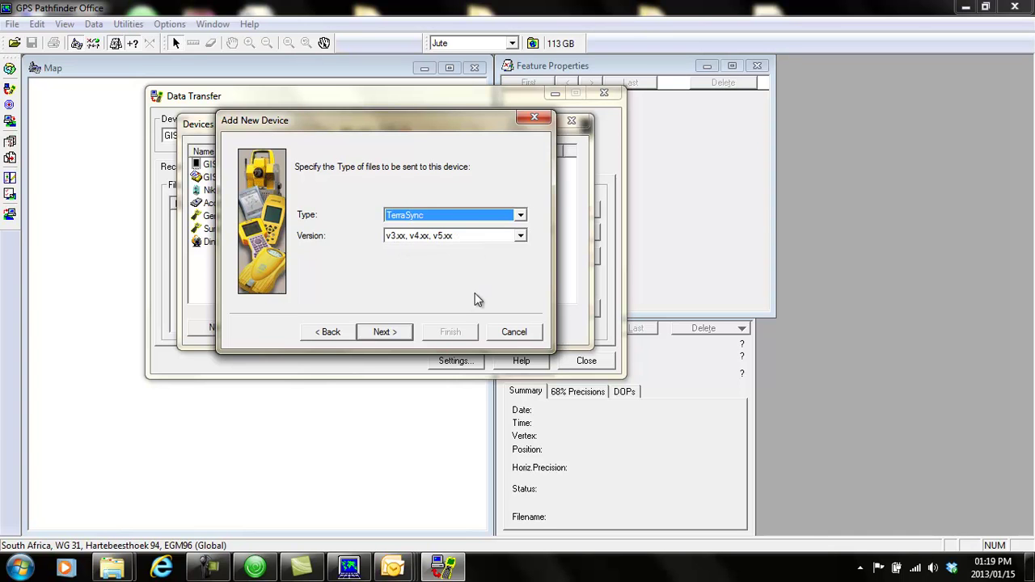
left_click(392, 335)
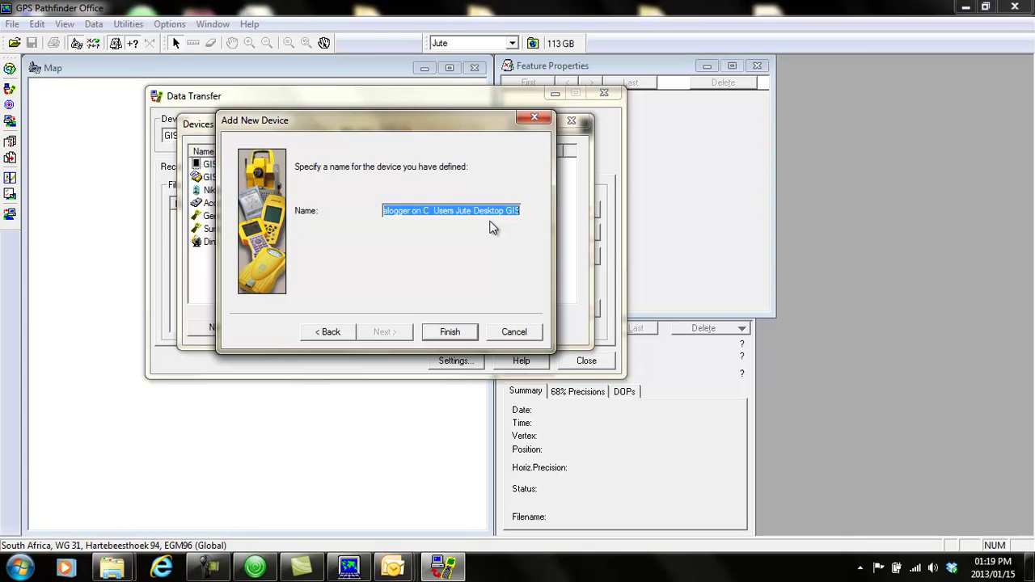
Step: Name the device 'GIS Folder', finish the wizard, and close the Devices list
key("Caps_Lock")
type("GI")
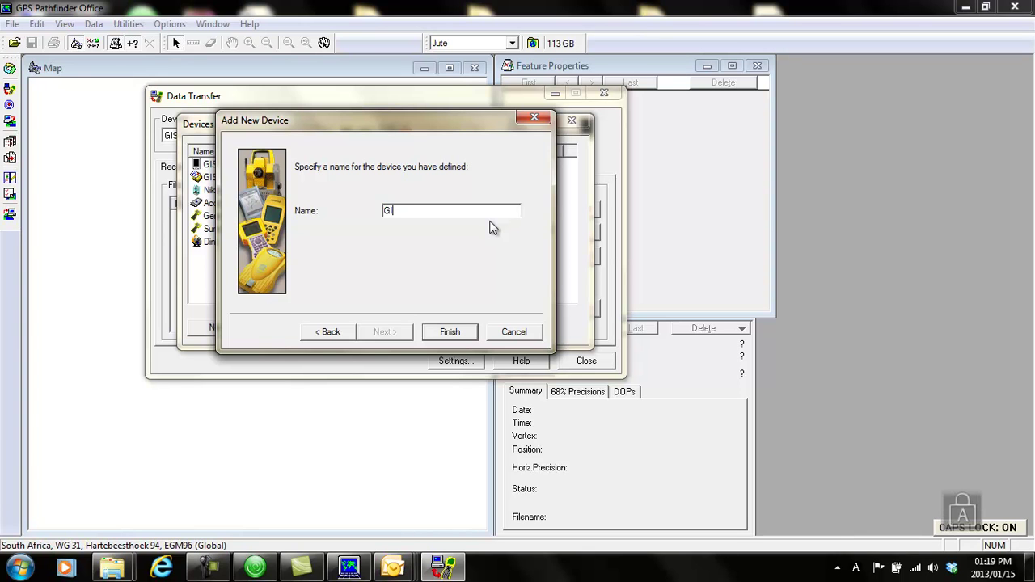
type("S F")
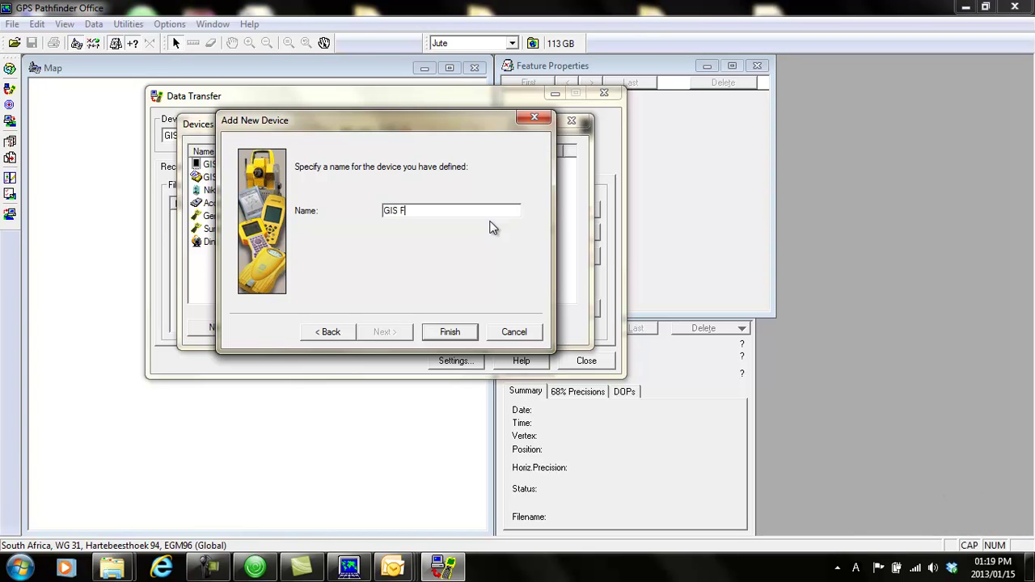
key("Caps_Lock")
type("older")
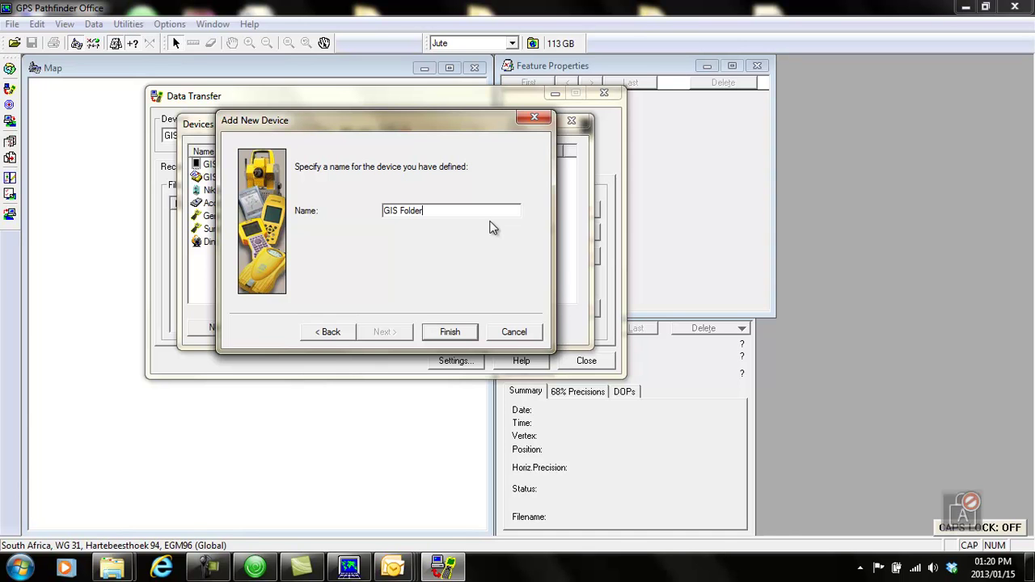
left_click(451, 333)
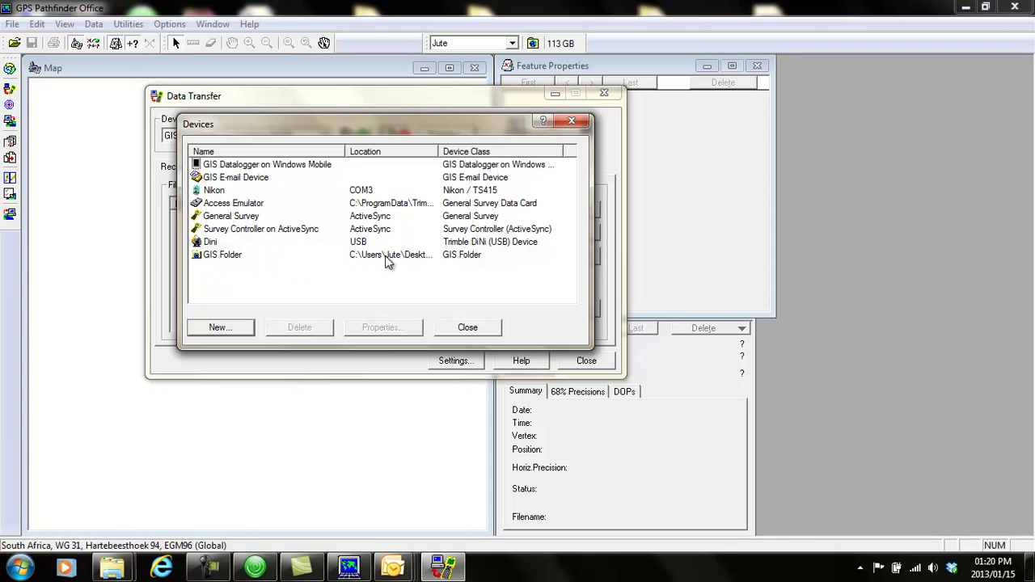
left_click(465, 328)
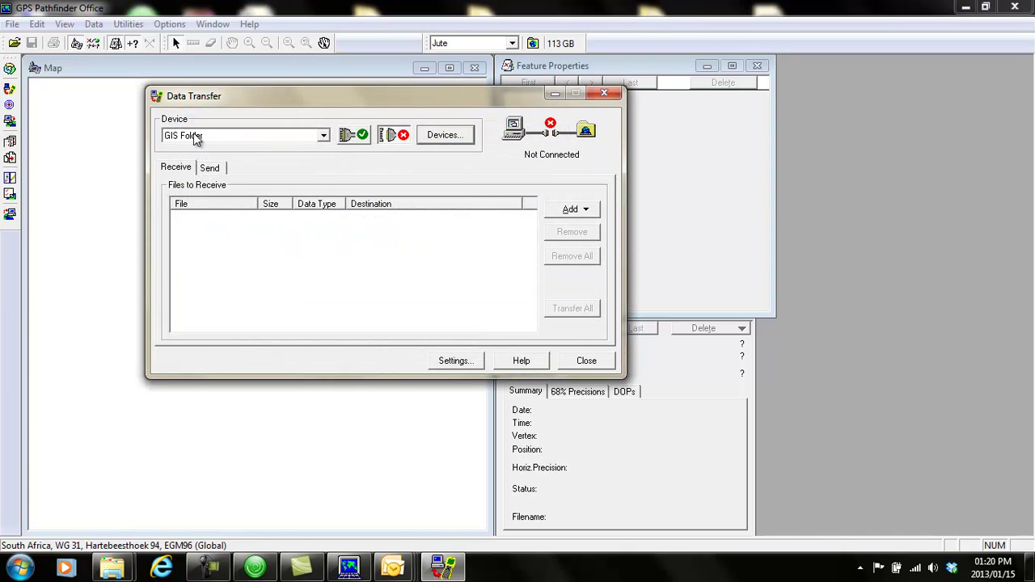
Step: Keep GIS Folder as the transfer device and connect to it
left_click(324, 136)
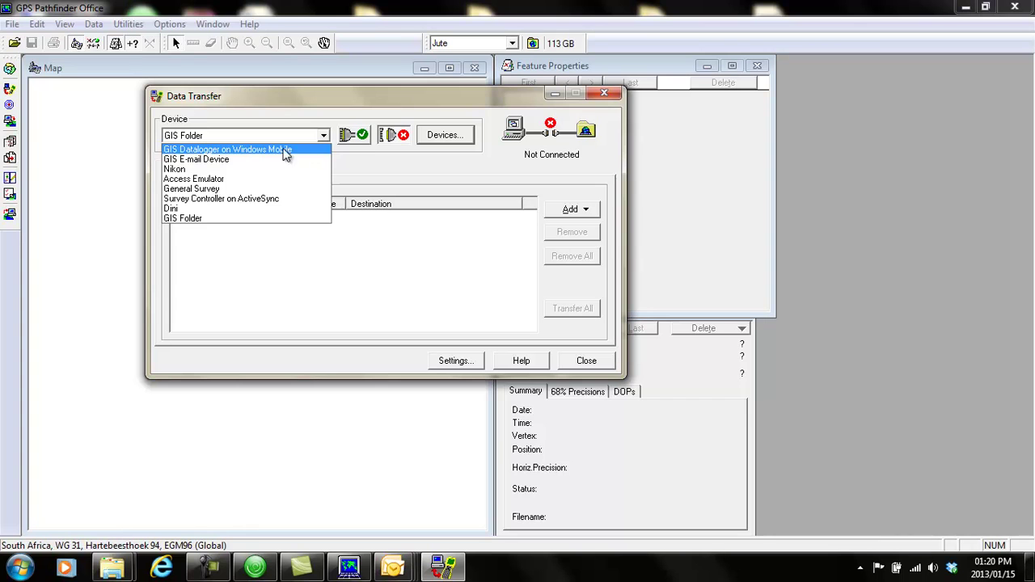
left_click(202, 220)
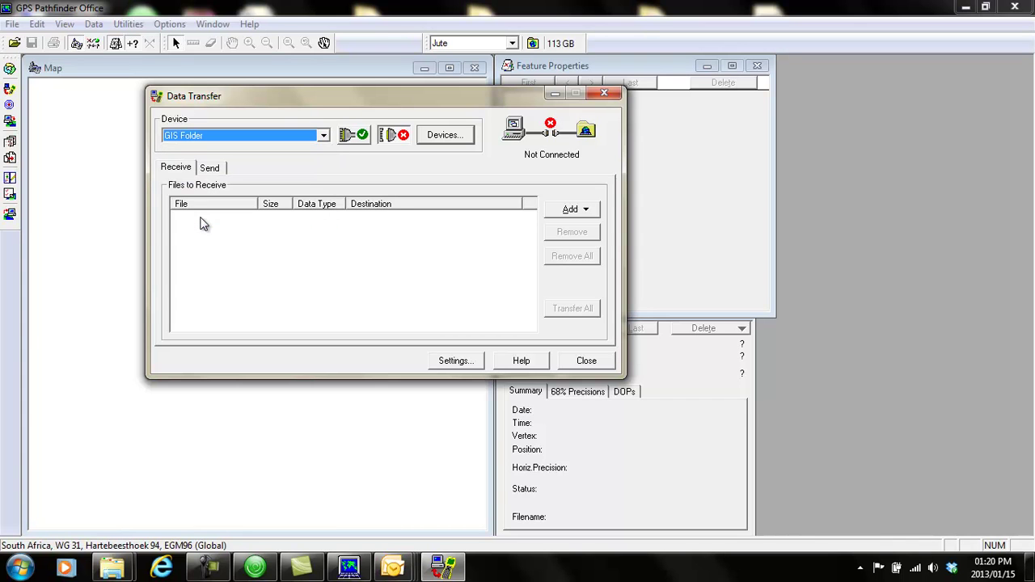
left_click(358, 137)
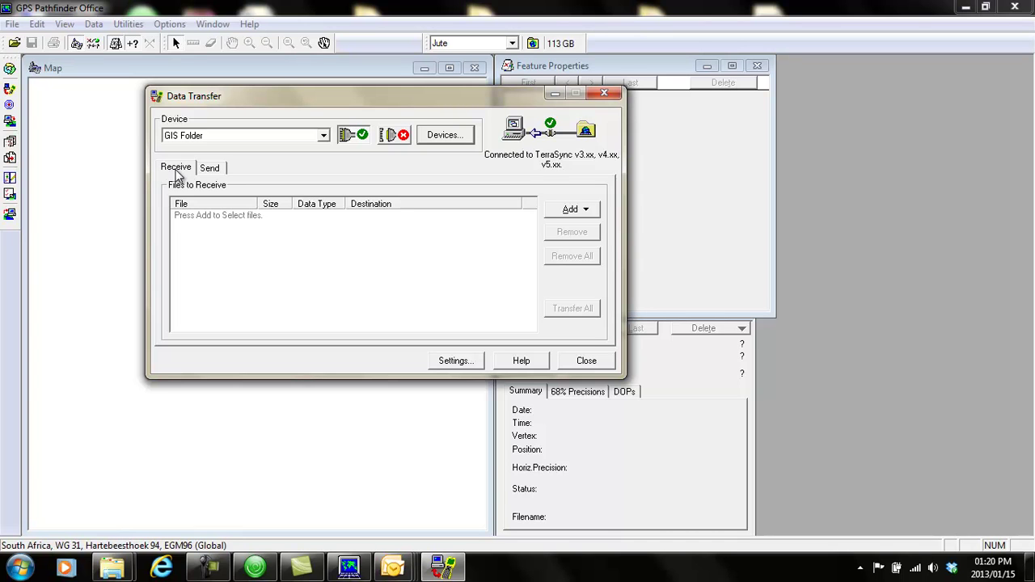
Step: Add a data file to receive, with the desktop GIS folder as its destination
left_click(581, 211)
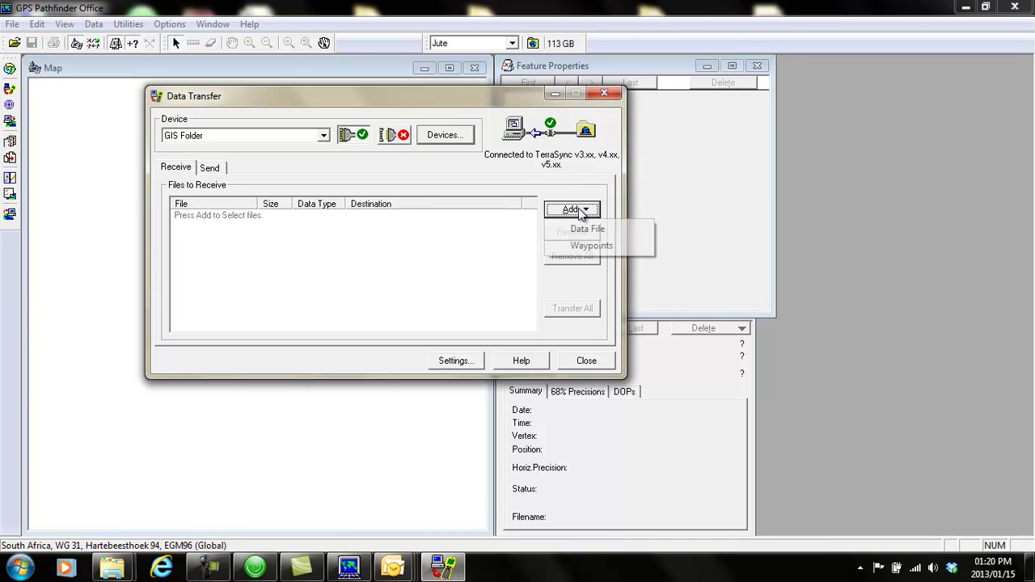
left_click(596, 230)
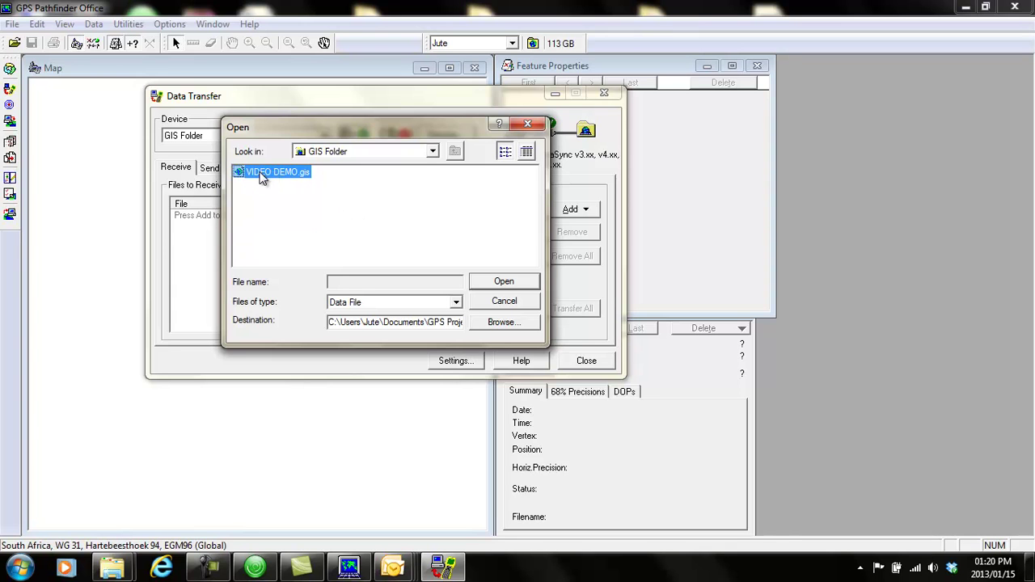
left_click(502, 322)
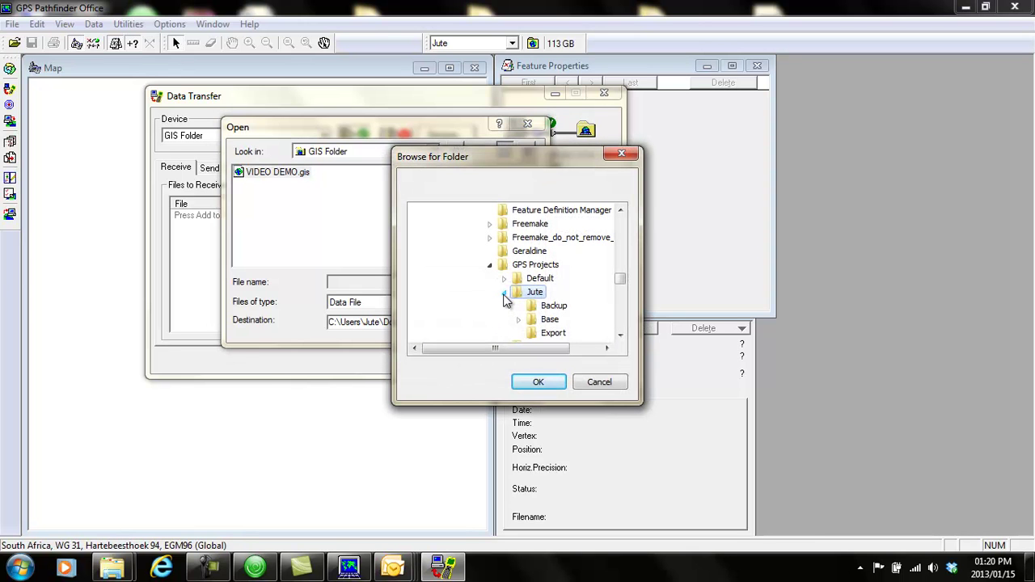
left_click(504, 293)
left_click(489, 265)
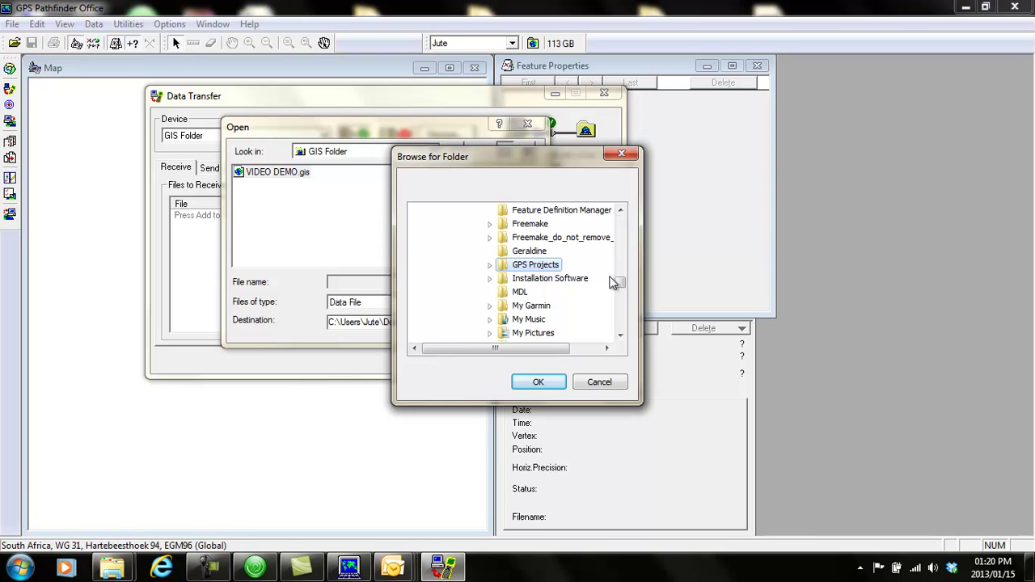
scroll(626, 257, "up", 3)
scroll(625, 257, "up", 5)
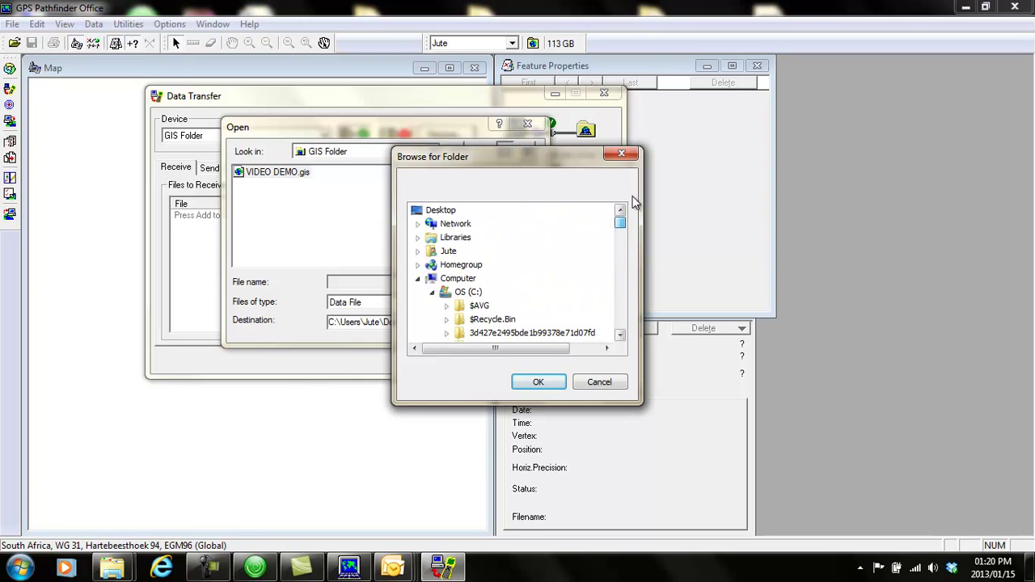
left_click(417, 278)
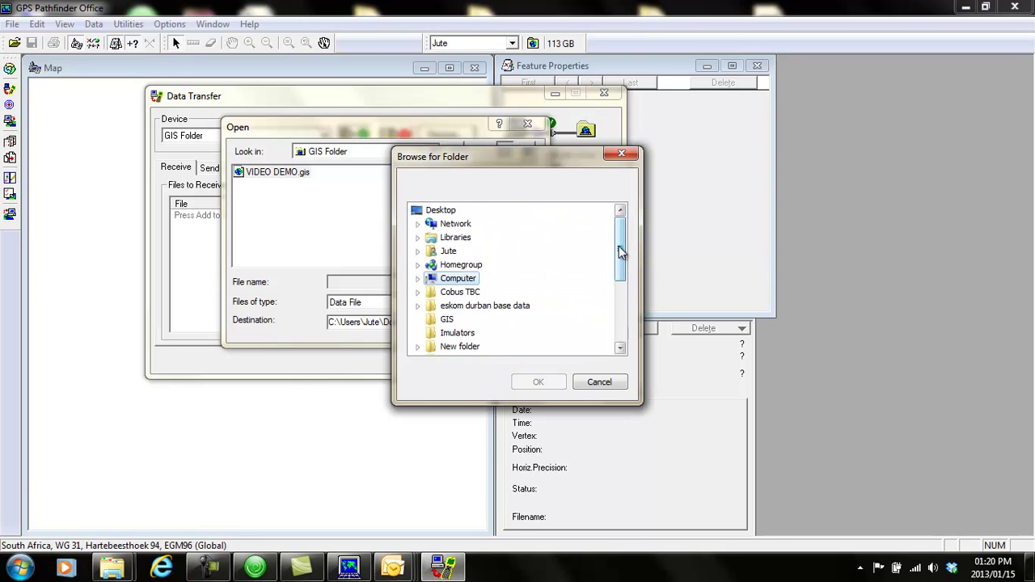
left_click_drag(618, 245, 620, 273)
left_click(443, 266)
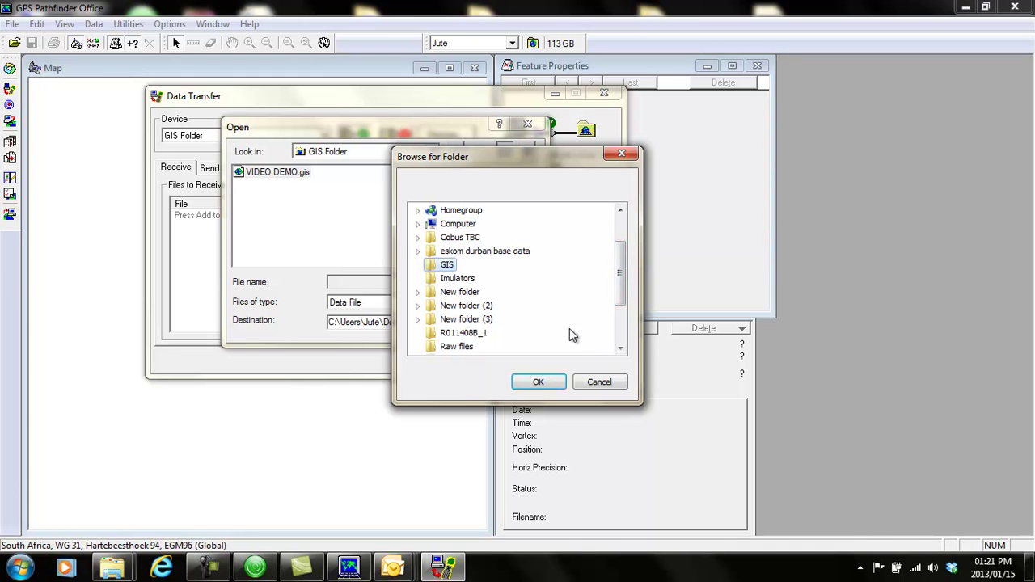
left_click(539, 384)
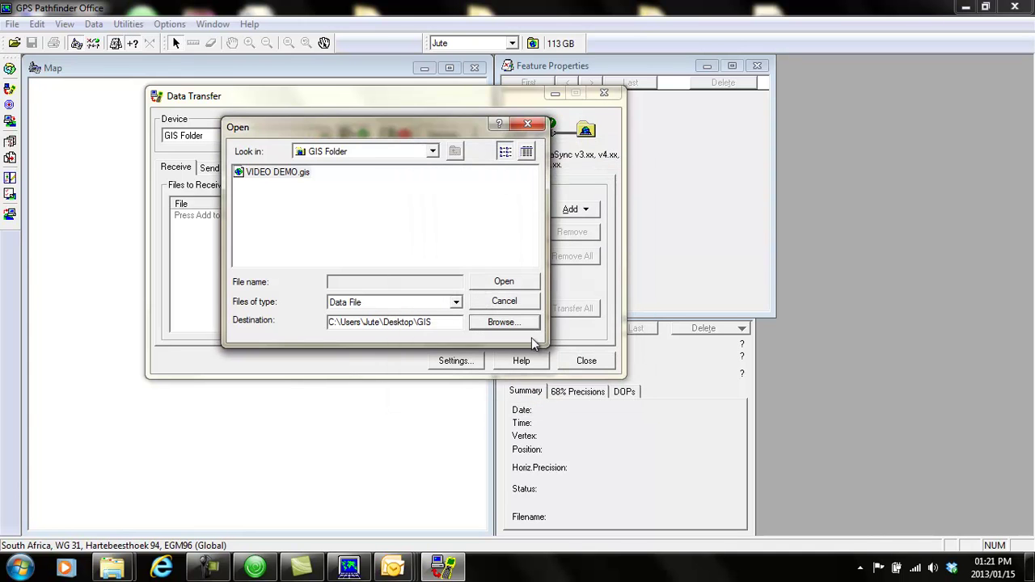
Step: Receive VIDEO DEMO.gis and dismiss the transfer-complete message
left_click(504, 283)
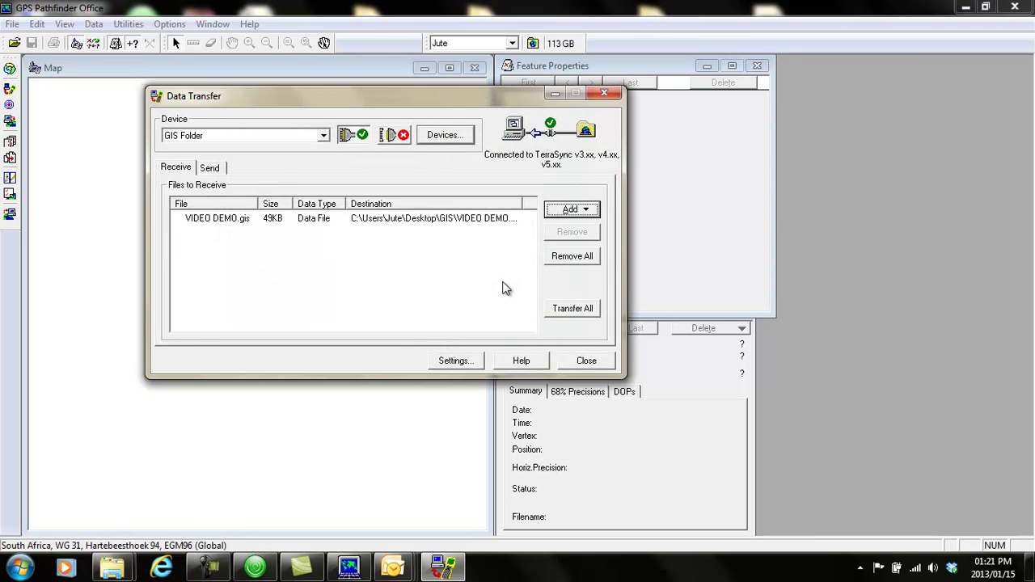
left_click(573, 310)
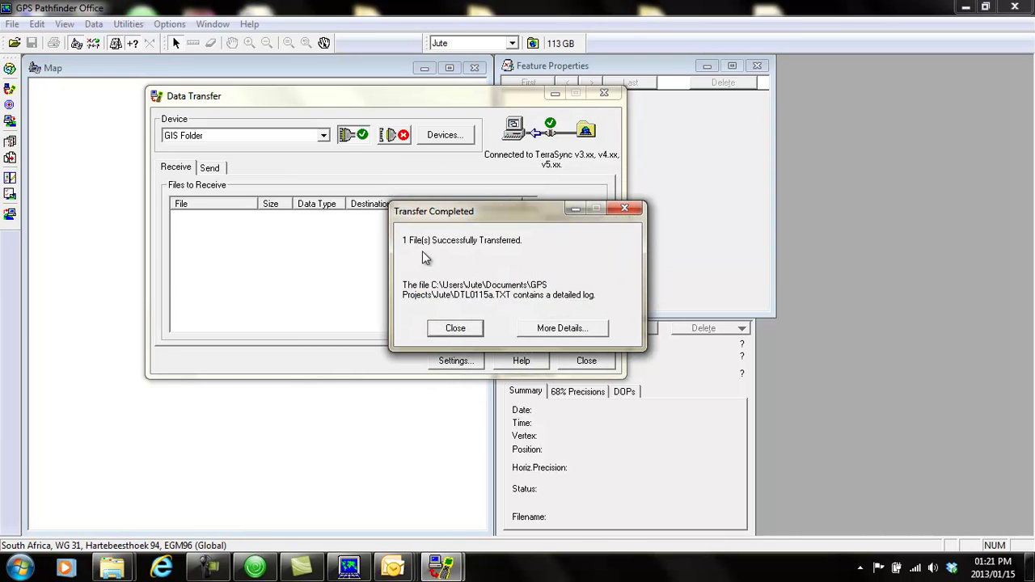
left_click(455, 328)
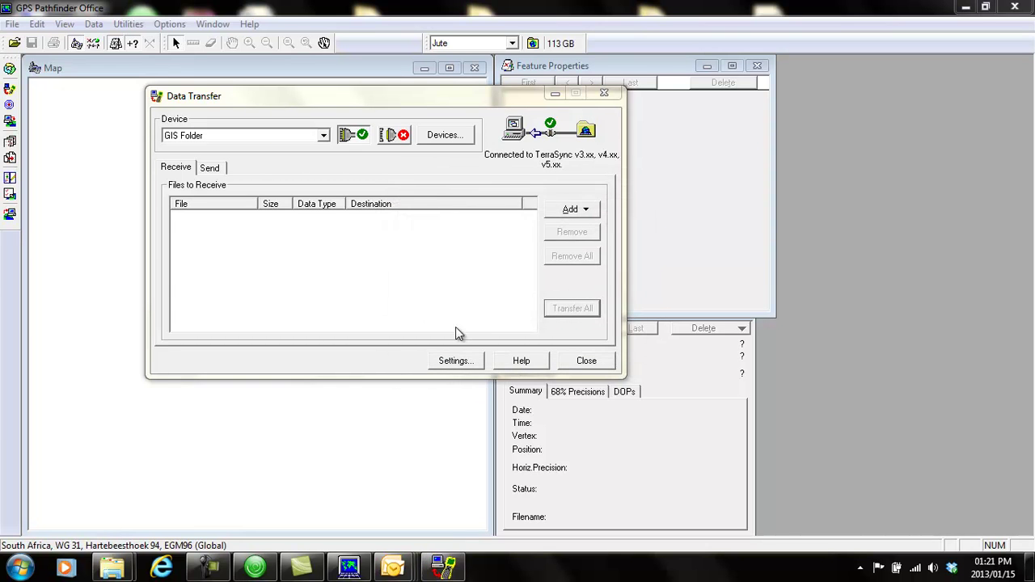
Step: Close Data Transfer, open VIDEO DEMO.ssf, and view point POINT2's properties
left_click(587, 361)
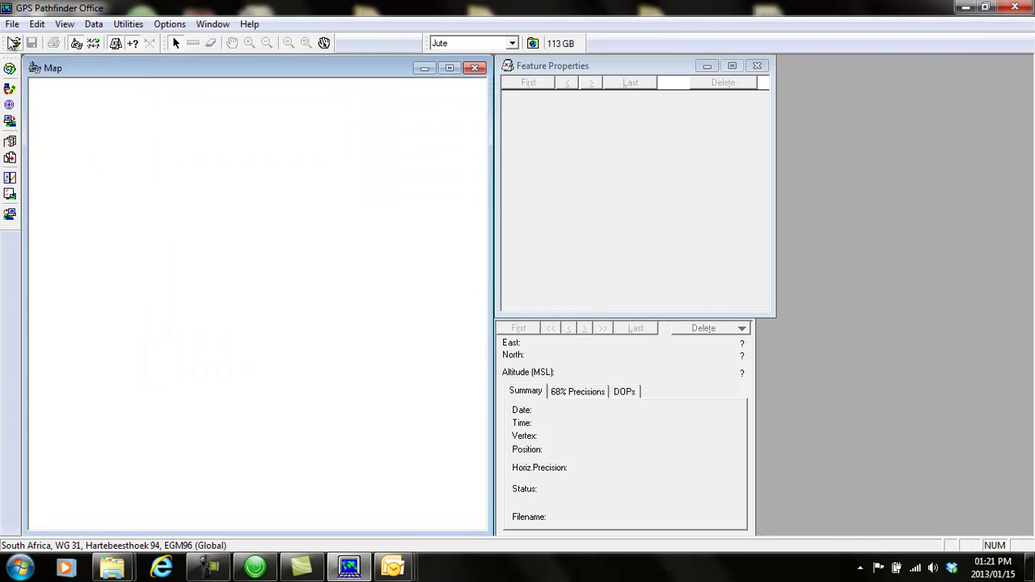
left_click(12, 24)
left_click(34, 42)
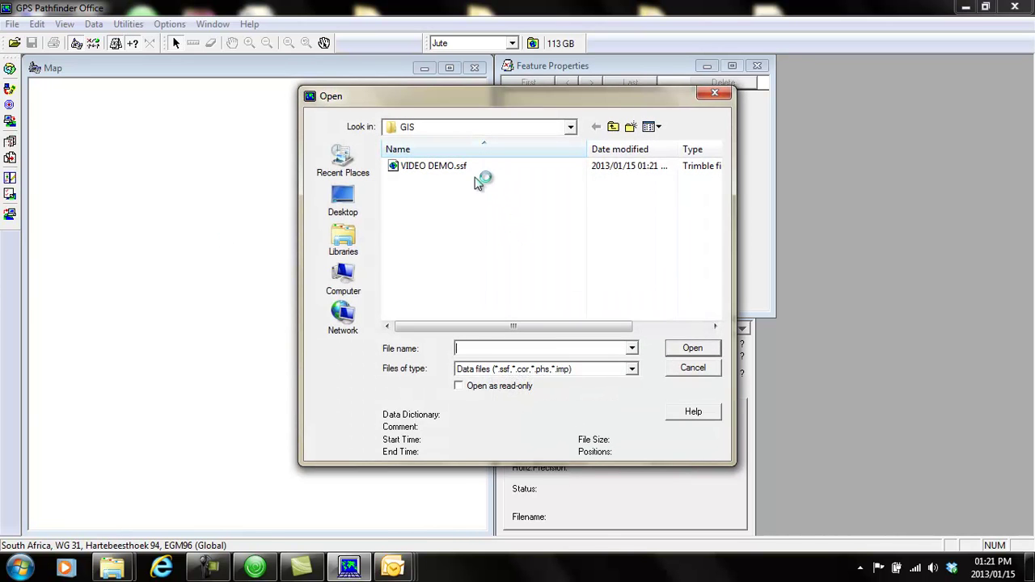
left_click(435, 168)
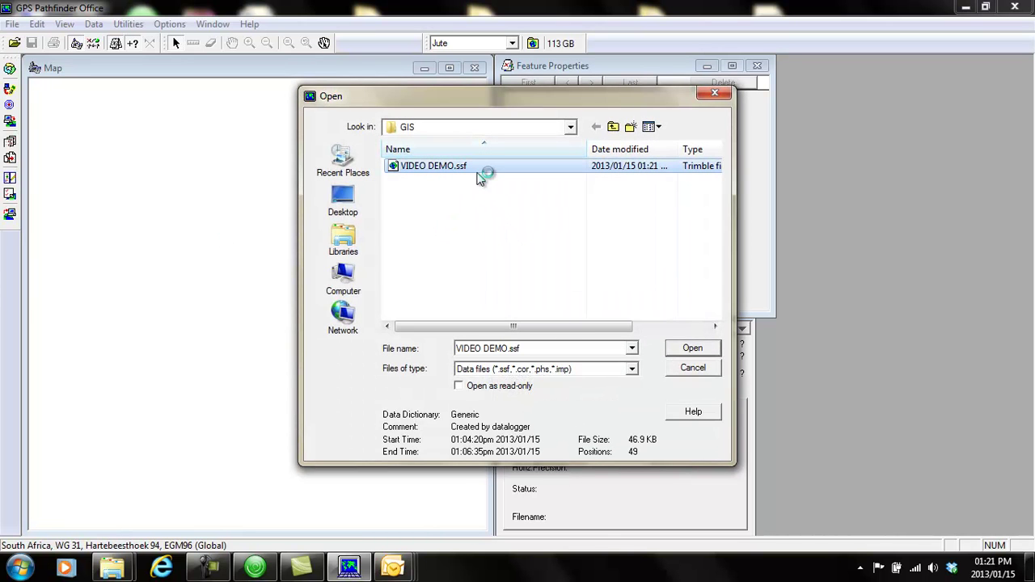
left_click(694, 352)
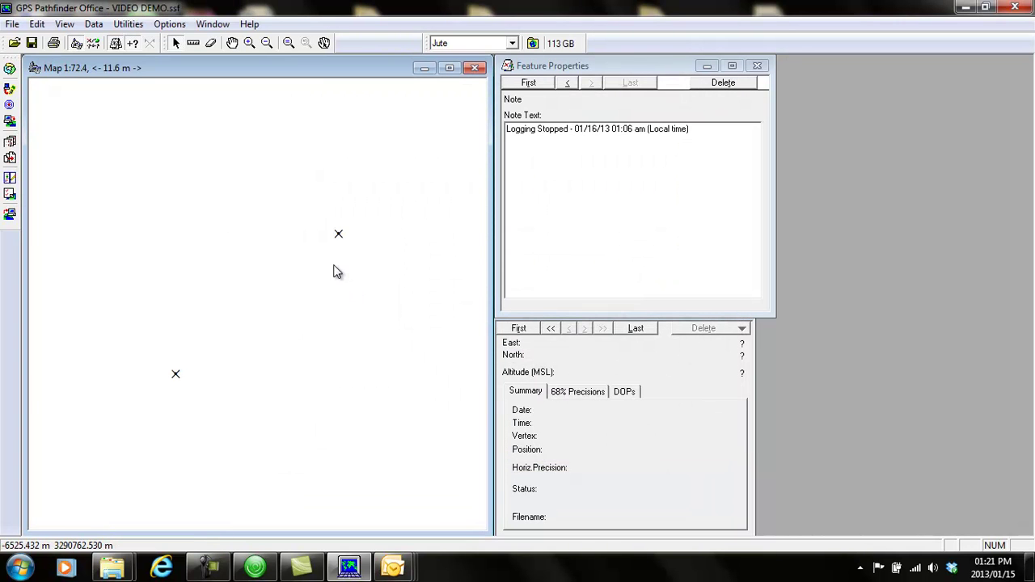
left_click(338, 235)
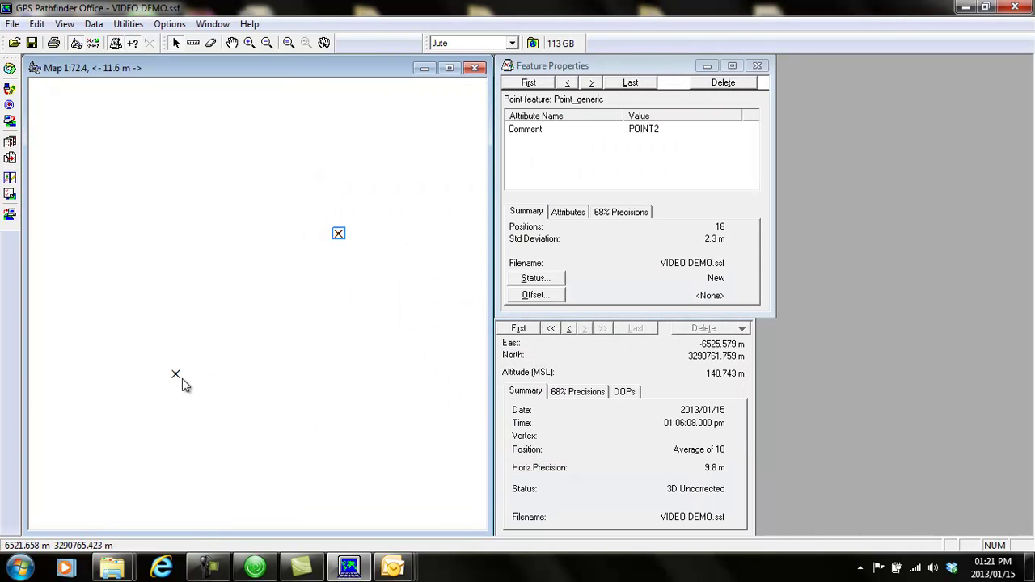